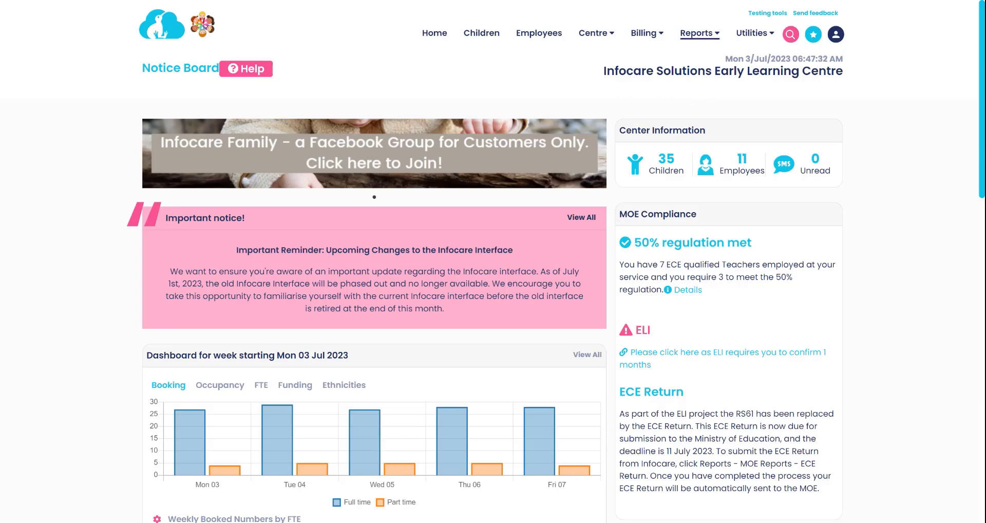
Open the ECE Return (census) report and continue with 19-06-2023 as the ECE Return Week
{"action": "left_click", "coordinate": [700, 33]}
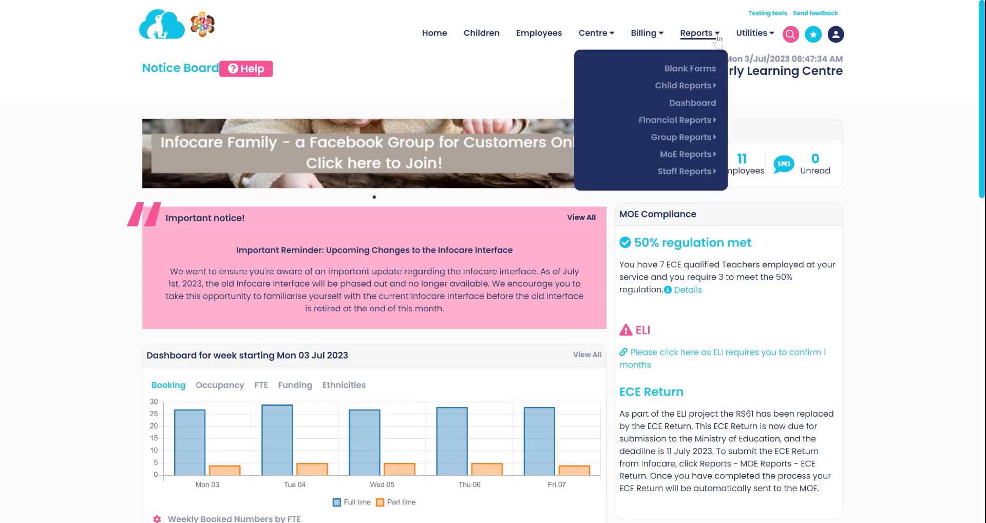
{"action": "mouse_move", "coordinate": [695, 160]}
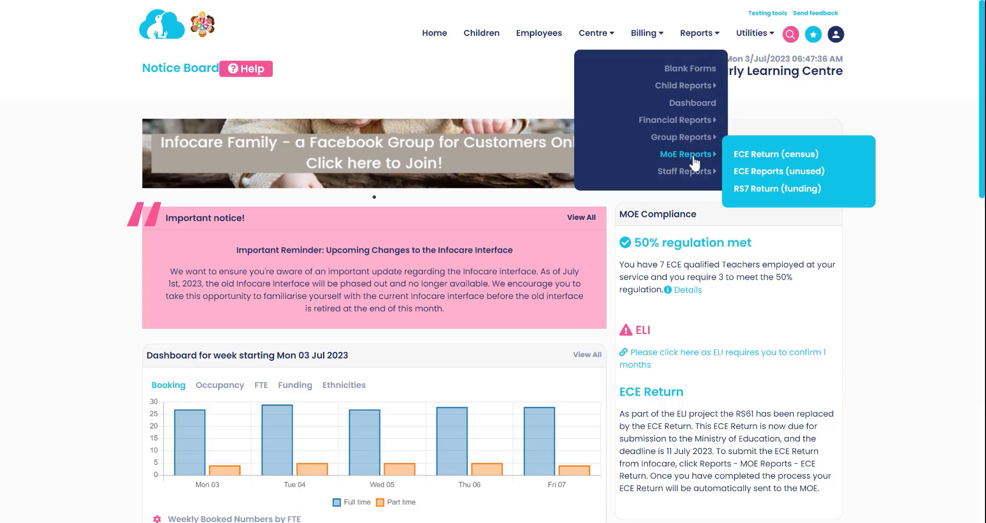
{"action": "left_click", "coordinate": [768, 160]}
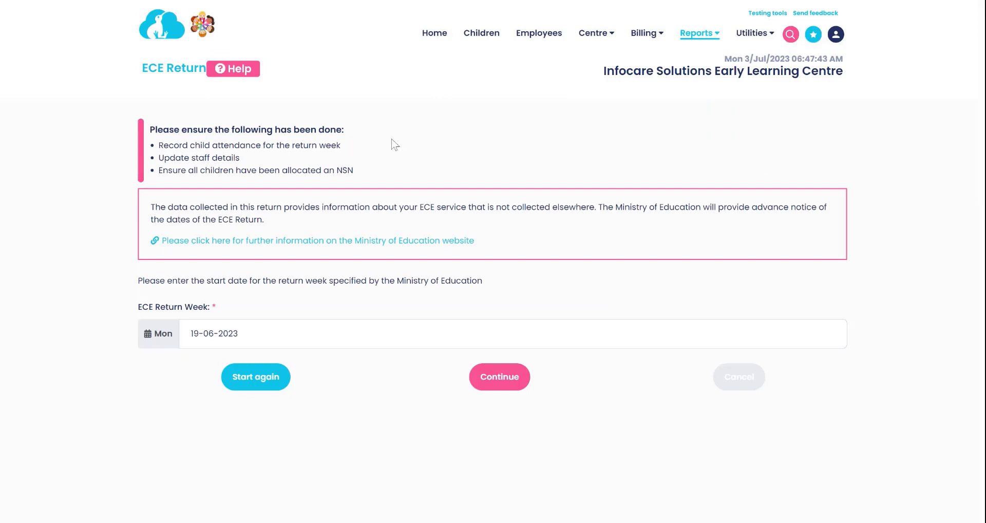
{"action": "left_click_drag", "start_coordinate": [369, 169], "coordinate": [149, 130]}
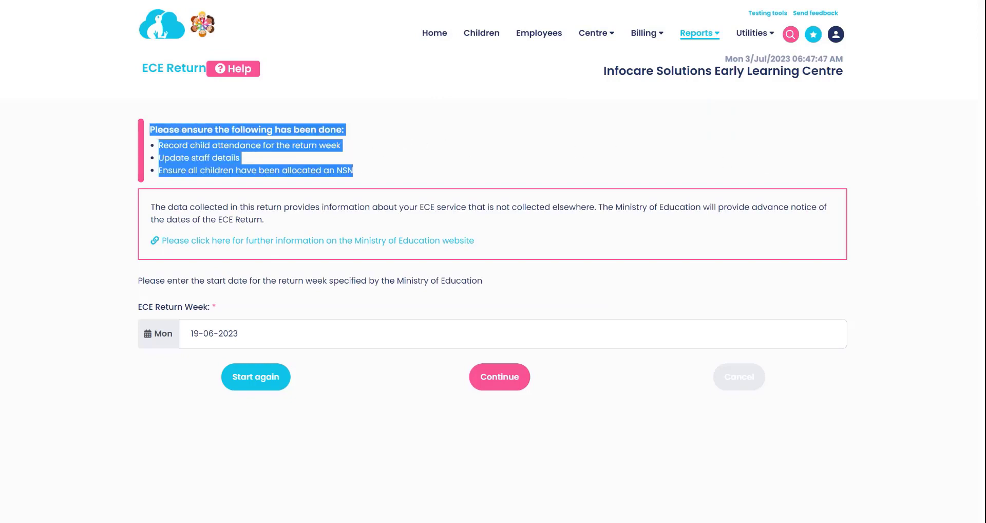
{"action": "left_click", "coordinate": [417, 172]}
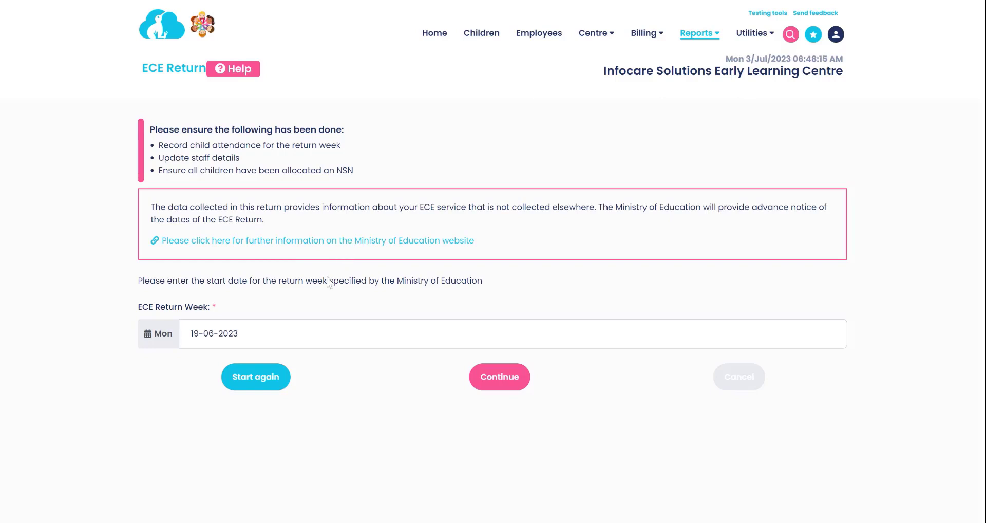
{"action": "left_click", "coordinate": [203, 334]}
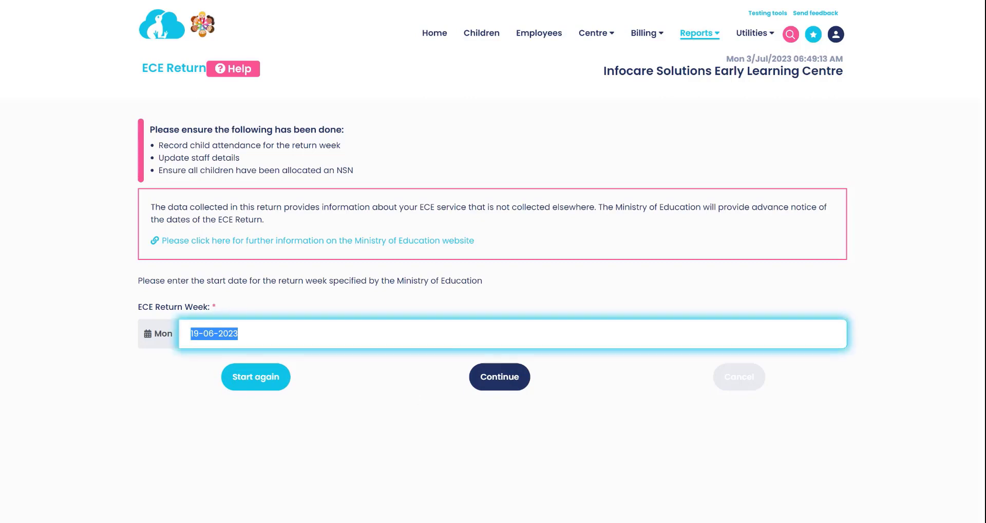
{"action": "left_click", "coordinate": [517, 385]}
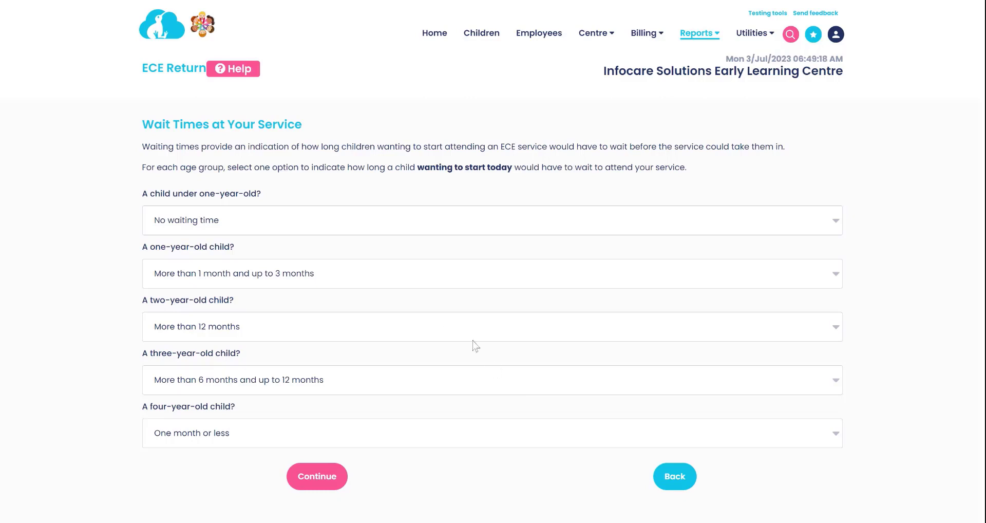
Select "No waiting time" for a child under one year old and continue past the wait times page
{"action": "left_click_drag", "start_coordinate": [143, 124], "coordinate": [315, 135]}
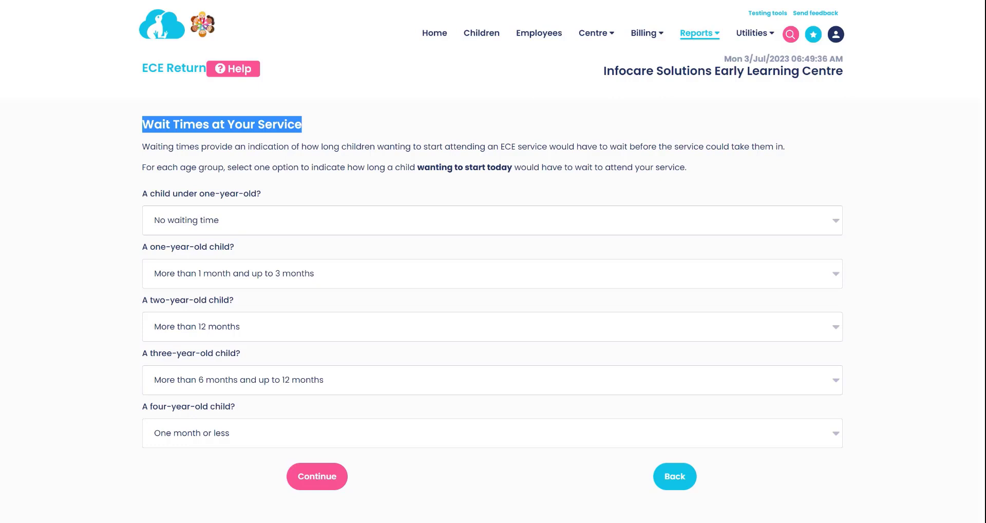
{"action": "left_click_drag", "start_coordinate": [139, 194], "coordinate": [277, 196]}
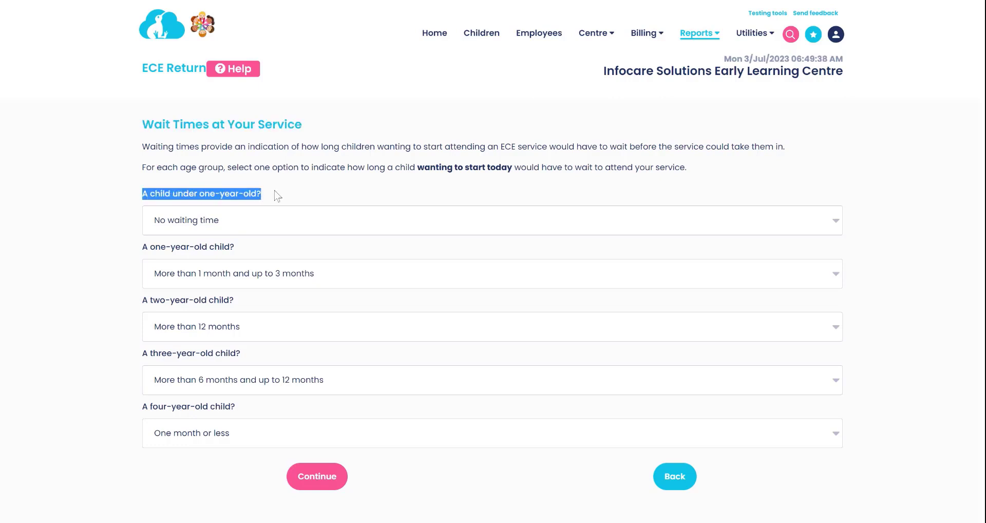
{"action": "left_click", "coordinate": [273, 226]}
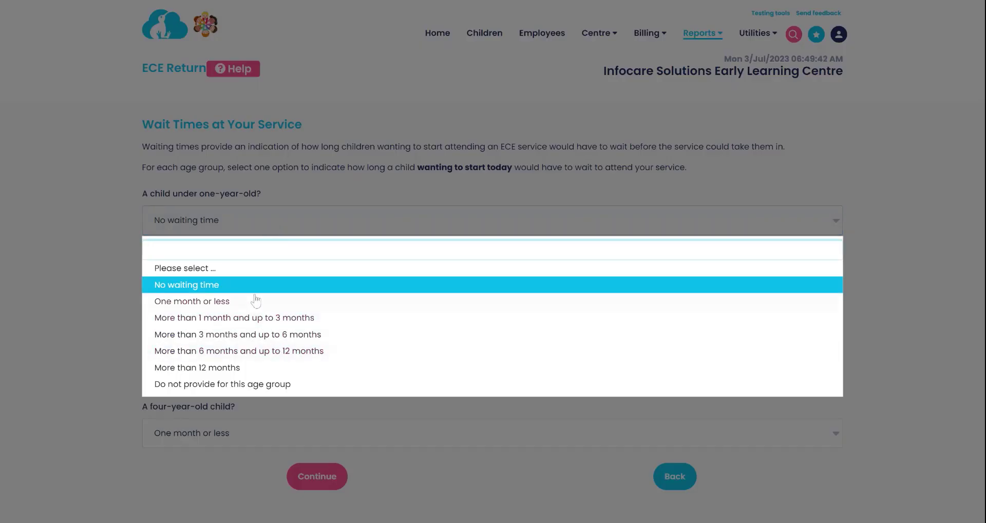
{"action": "left_click", "coordinate": [216, 287]}
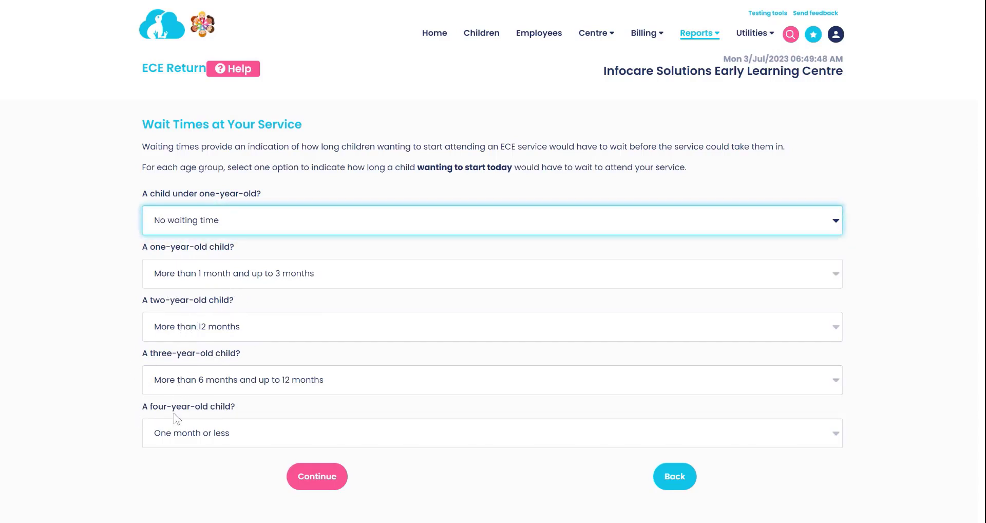
{"action": "left_click", "coordinate": [325, 482]}
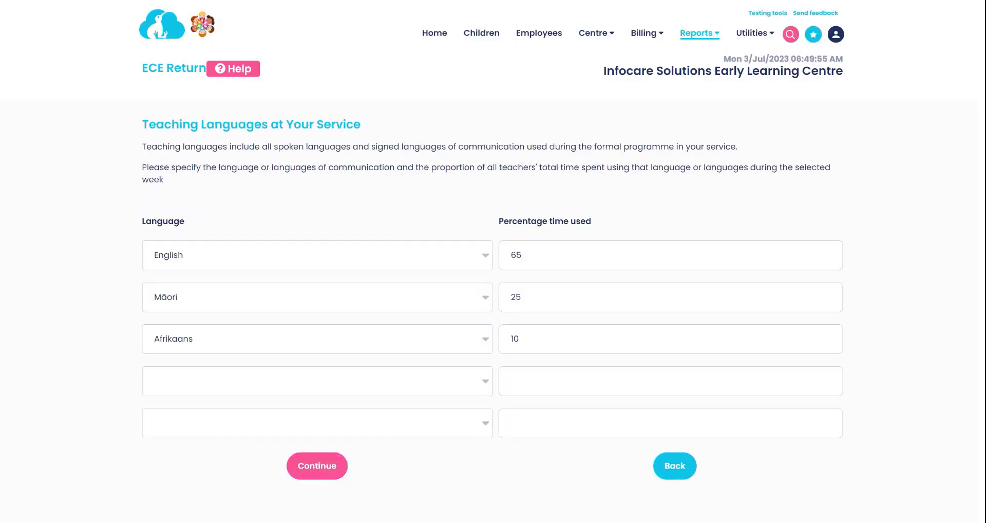
Set the percentage of time used for Afrikaans to 5 in the teaching languages
{"action": "left_click_drag", "start_coordinate": [142, 125], "coordinate": [380, 132]}
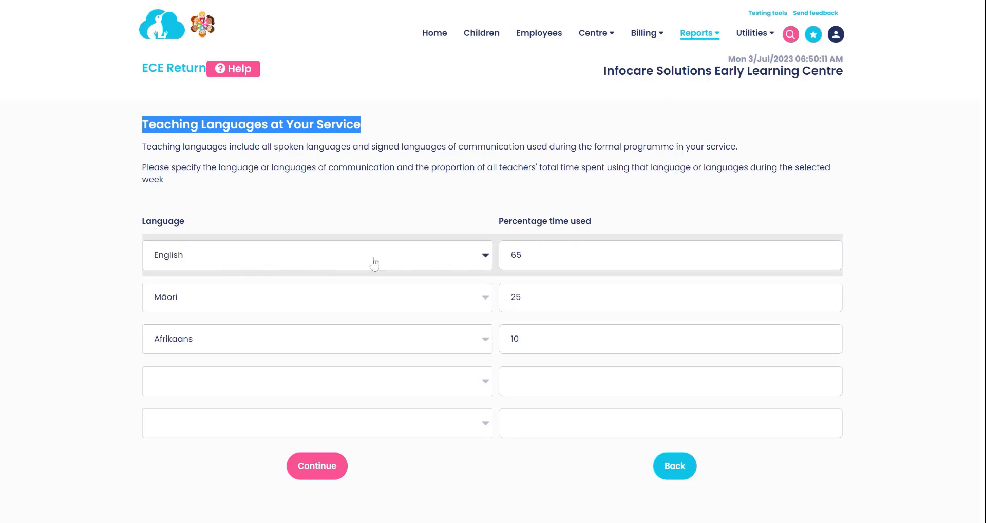
{"action": "double_click", "coordinate": [516, 256]}
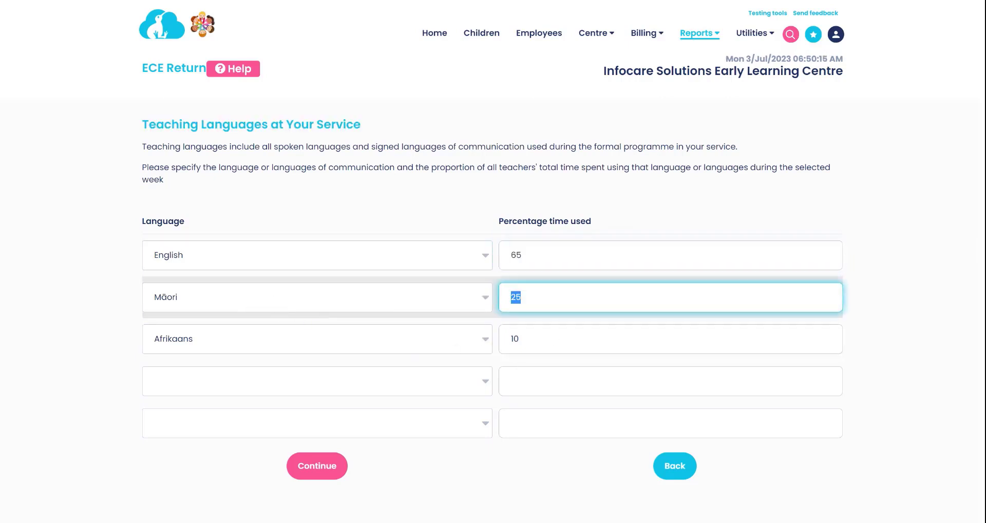
{"action": "key", "text": "Tab"}
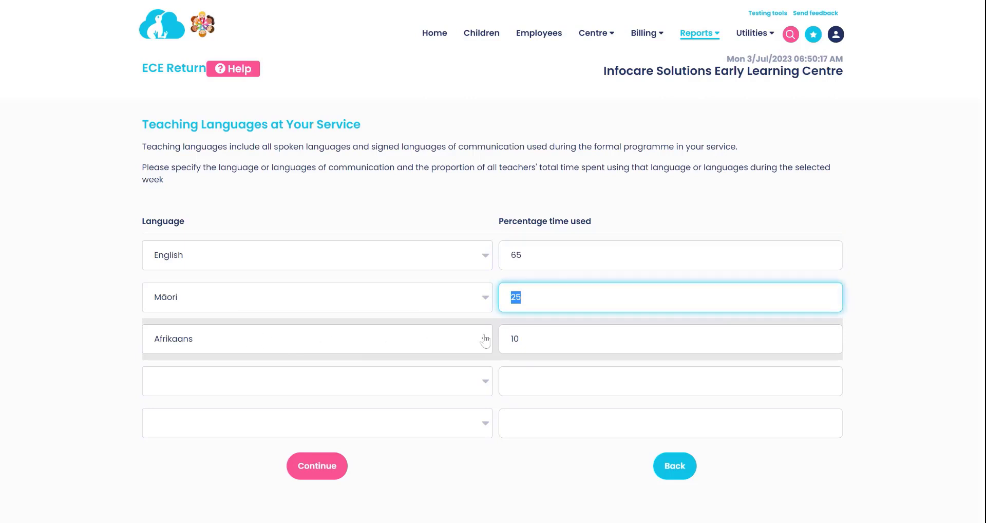
{"action": "key", "text": "Tab"}
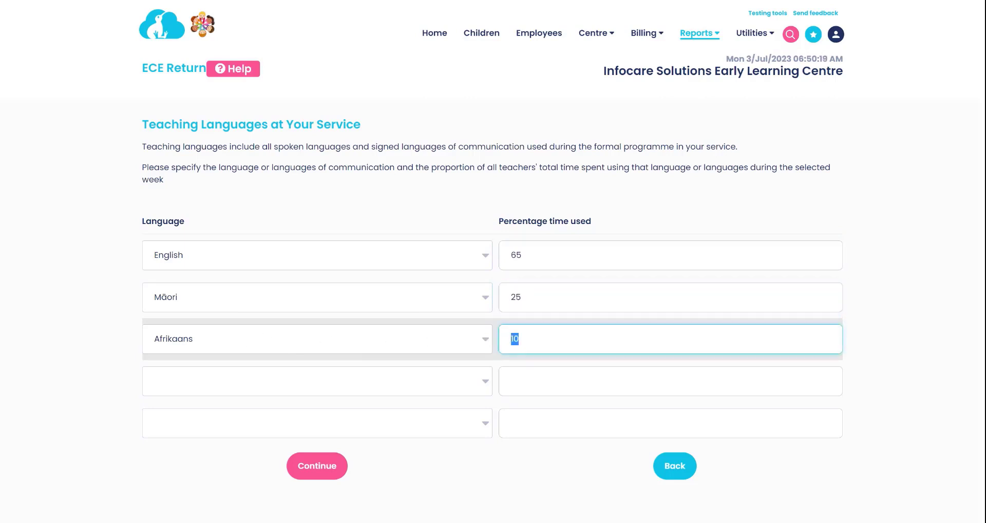
{"action": "type", "text": "5"}
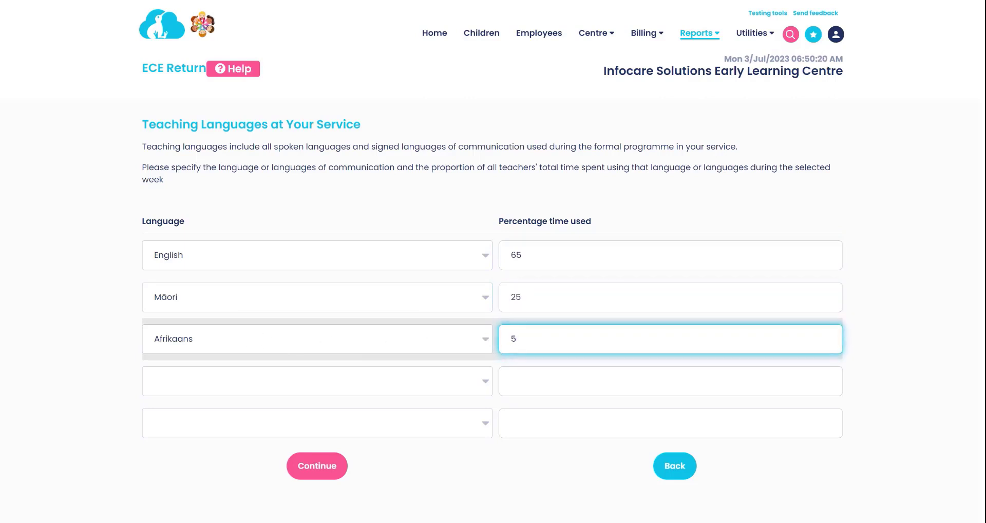
Add Italian as the fourth teaching language with 5 percent of time used, and continue to the staff data
{"action": "left_click", "coordinate": [485, 381]}
{"action": "type", "text": "in"}
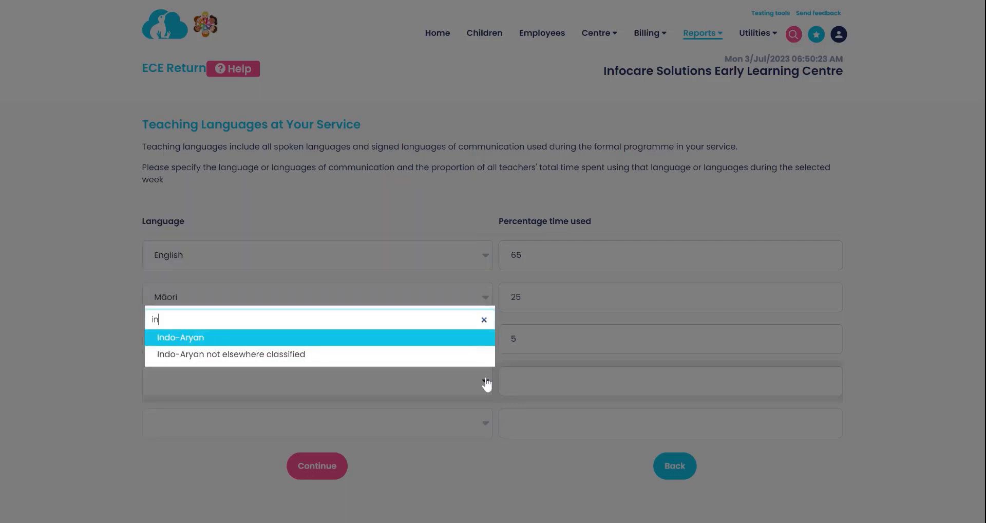
{"action": "key", "text": "BackSpace"}
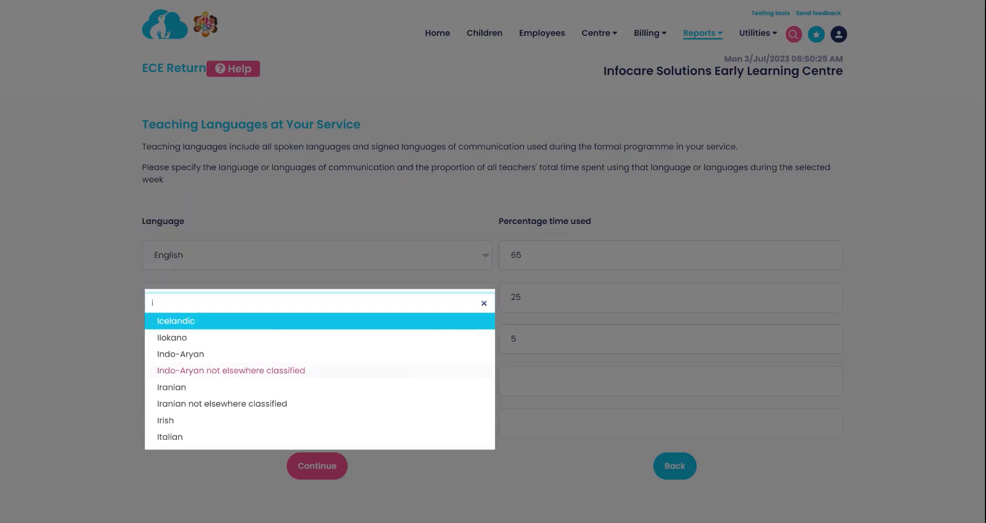
{"action": "left_click", "coordinate": [178, 437]}
{"action": "key", "text": "Tab"}
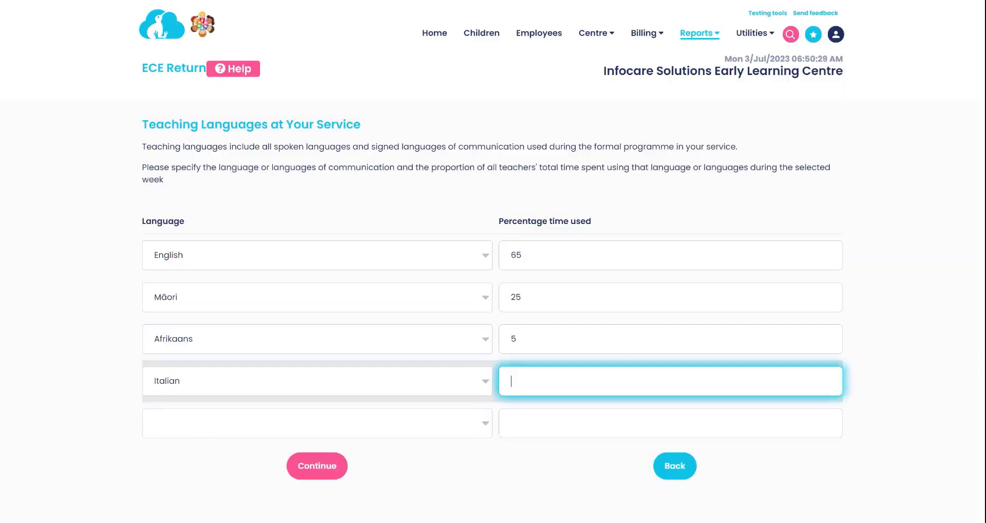
{"action": "type", "text": "5"}
{"action": "left_click", "coordinate": [331, 467]}
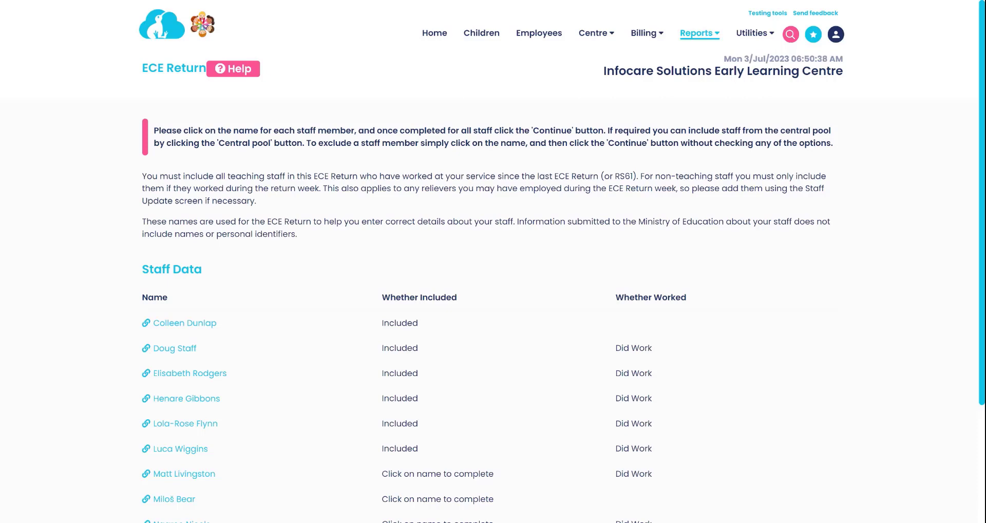
Open the first staff member still marked "Click on name to complete", assign the ECE Teacher role and continue
{"action": "left_click_drag", "start_coordinate": [298, 235], "coordinate": [143, 177]}
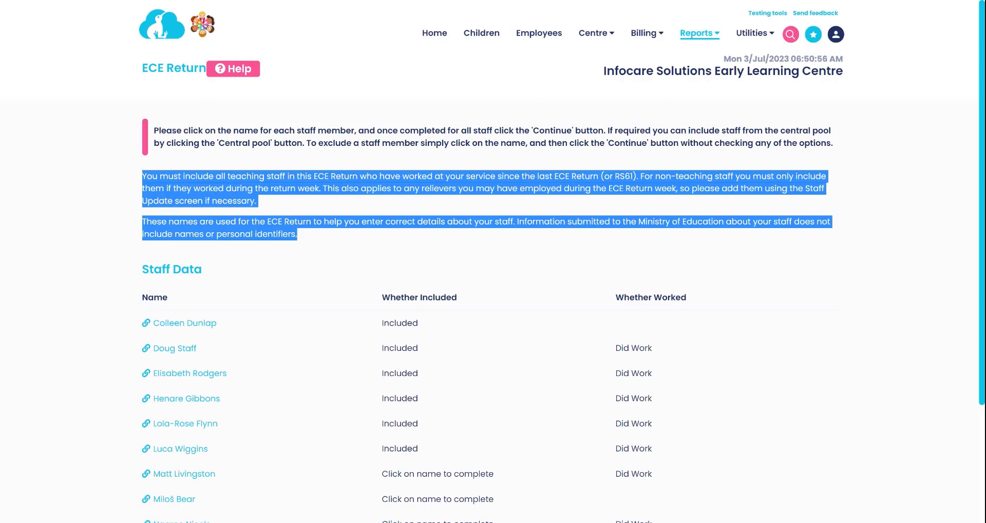
{"action": "left_click_drag", "start_coordinate": [142, 176], "coordinate": [284, 201]}
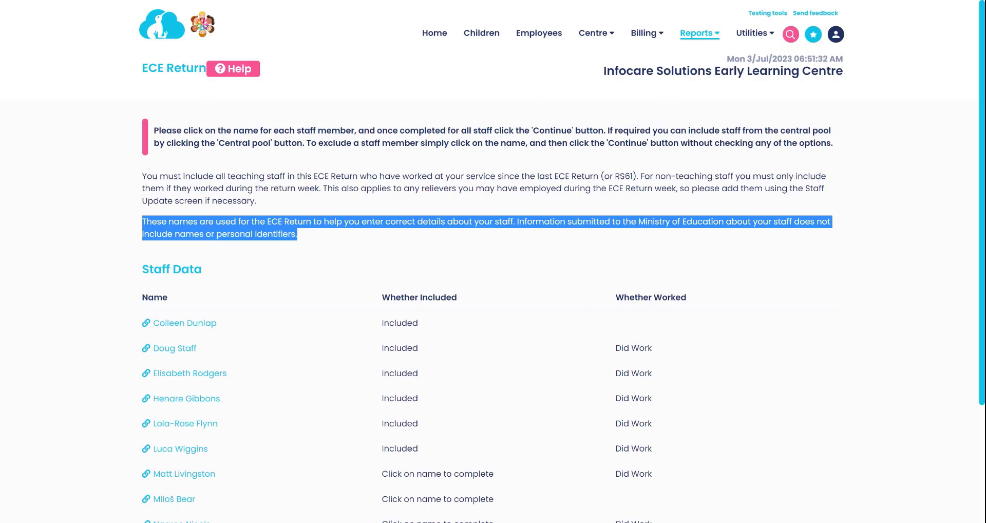
{"action": "scroll", "coordinate": [330, 204], "scroll_direction": "down", "scroll_amount": 3}
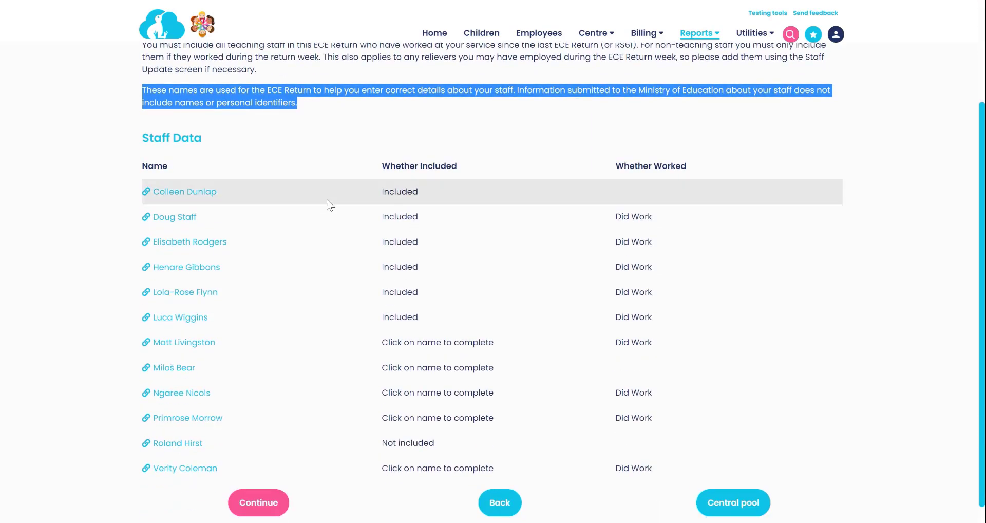
{"action": "scroll", "coordinate": [328, 204], "scroll_direction": "down", "scroll_amount": 1}
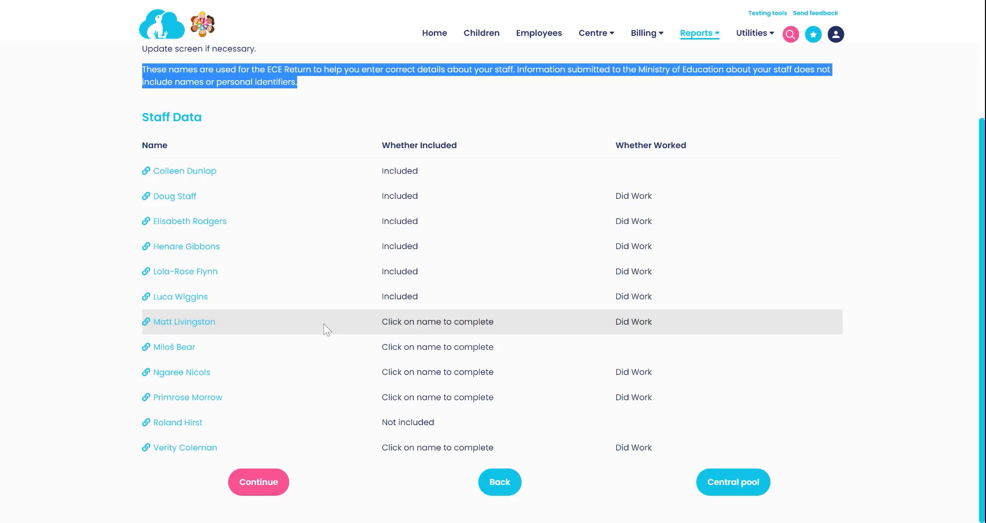
{"action": "left_click", "coordinate": [205, 324]}
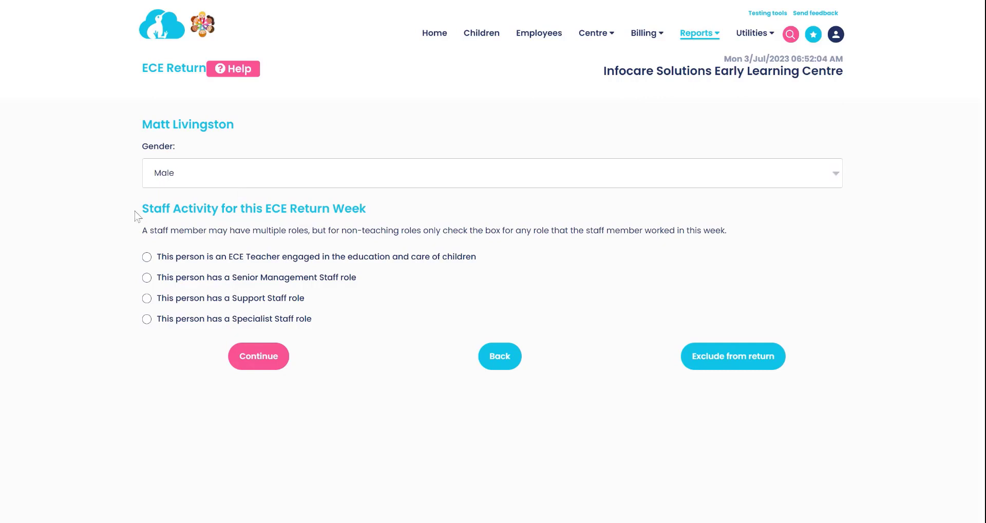
{"action": "left_click_drag", "start_coordinate": [141, 208], "coordinate": [372, 223]}
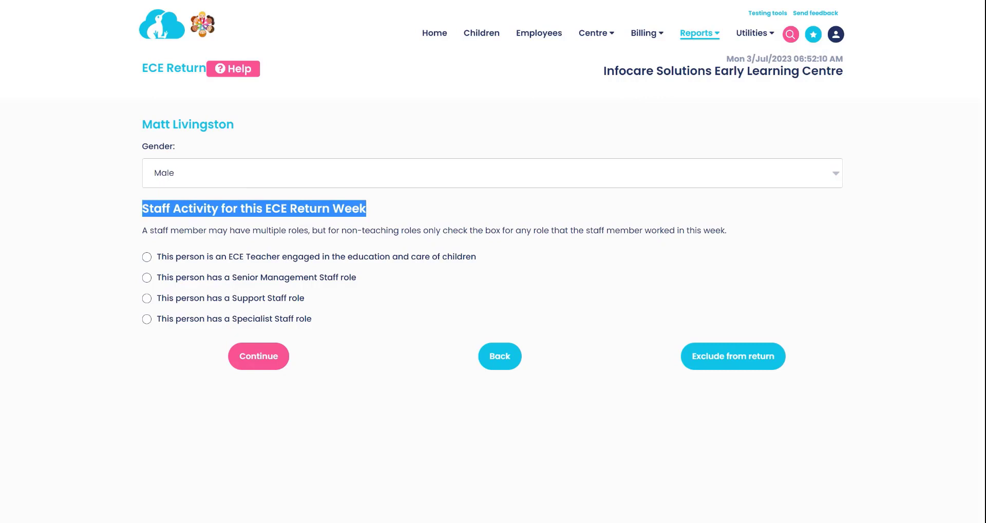
{"action": "left_click", "coordinate": [152, 257]}
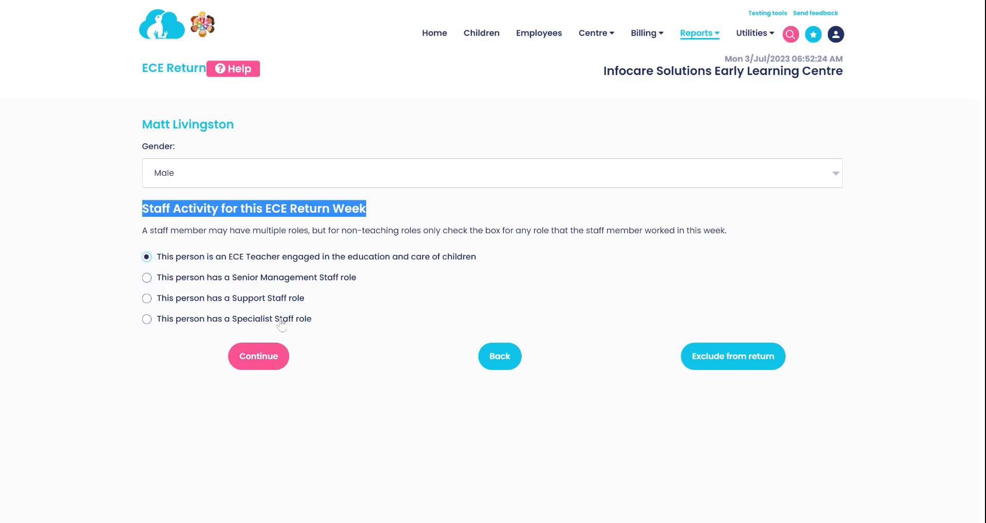
{"action": "left_click", "coordinate": [274, 365]}
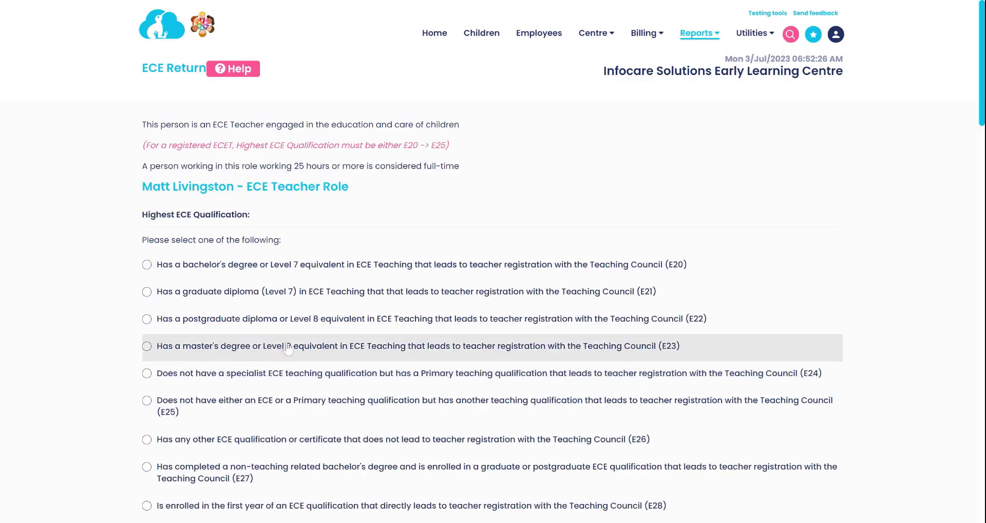
Set the staff member's highest ECE qualification to the graduate diploma (Level 7) in ECE Teaching (E21)
{"action": "left_click_drag", "start_coordinate": [142, 125], "coordinate": [474, 148]}
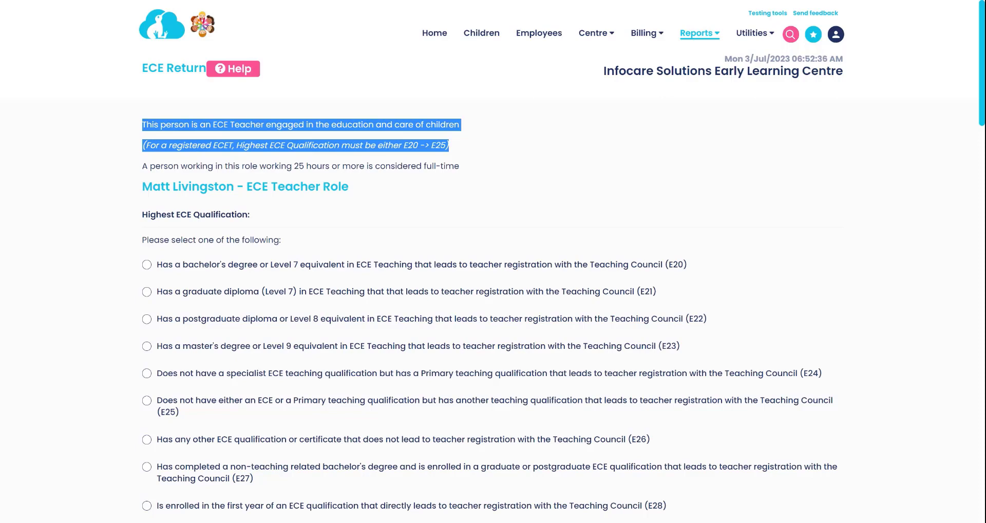
{"action": "scroll", "coordinate": [471, 142], "scroll_direction": "down", "scroll_amount": 1}
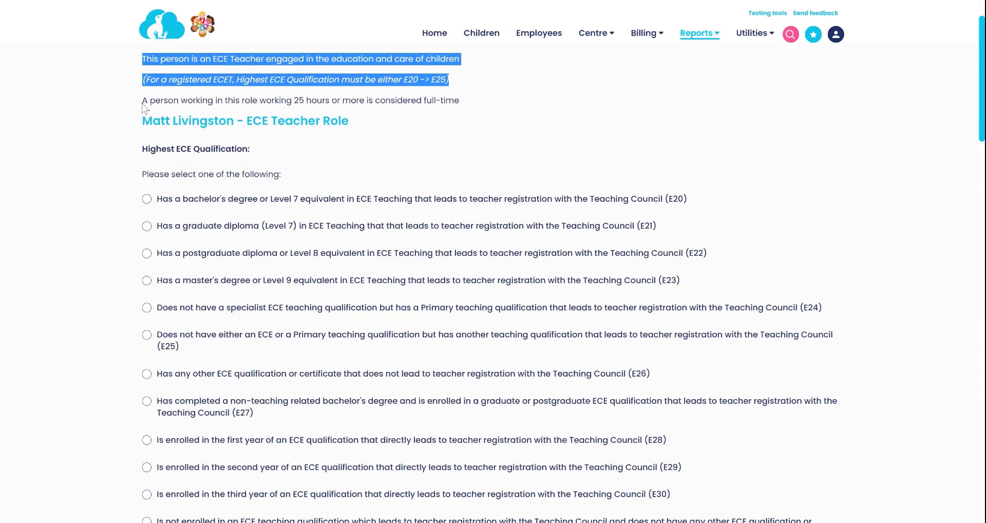
{"action": "left_click_drag", "start_coordinate": [141, 166], "coordinate": [164, 166]}
{"action": "left_click_drag", "start_coordinate": [164, 100], "coordinate": [465, 101]}
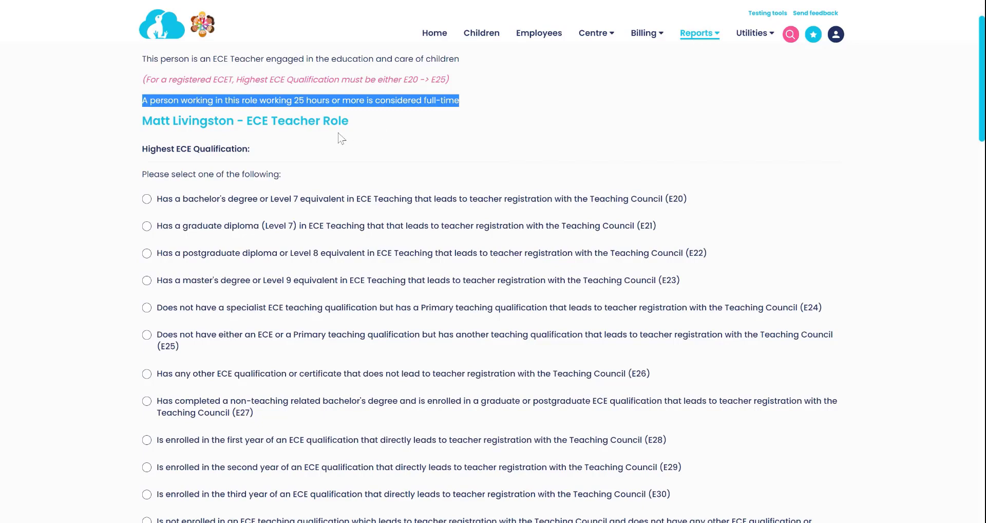
{"action": "scroll", "coordinate": [339, 136], "scroll_direction": "down", "scroll_amount": 1}
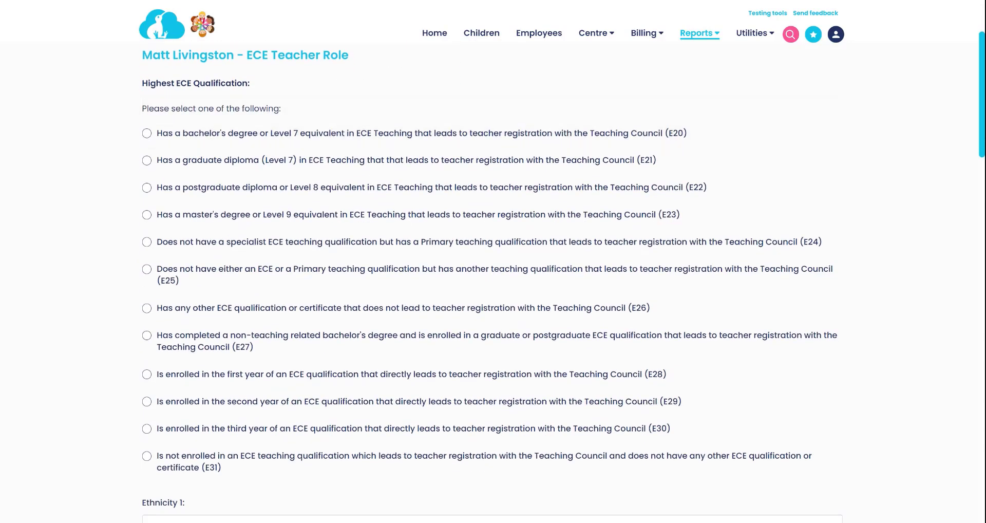
{"action": "left_click_drag", "start_coordinate": [142, 83], "coordinate": [266, 87]}
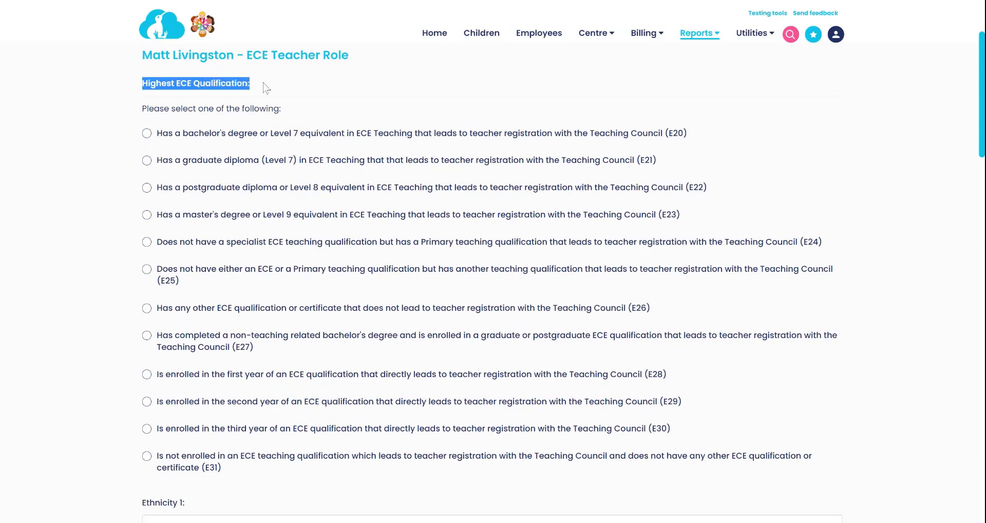
{"action": "left_click", "coordinate": [146, 161]}
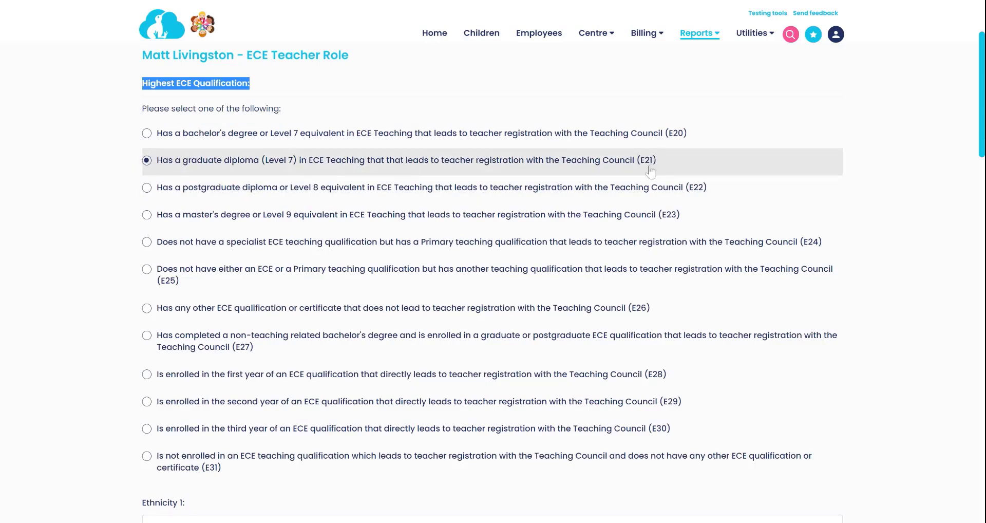
Browse the available ethnicity options for the staff member's second ethnicity
{"action": "scroll", "coordinate": [586, 186], "scroll_direction": "down", "scroll_amount": 3}
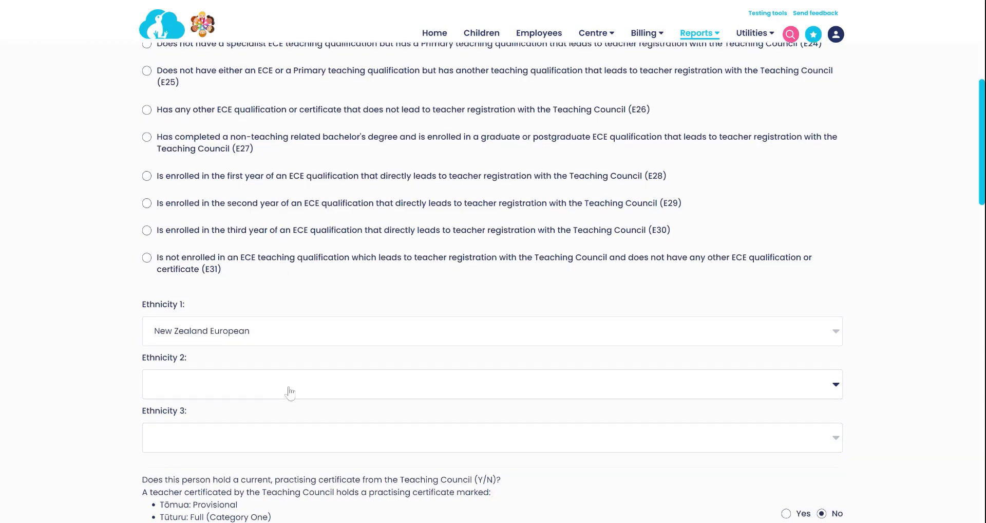
{"action": "scroll", "coordinate": [286, 391], "scroll_direction": "down", "scroll_amount": 1}
{"action": "left_click", "coordinate": [328, 334]}
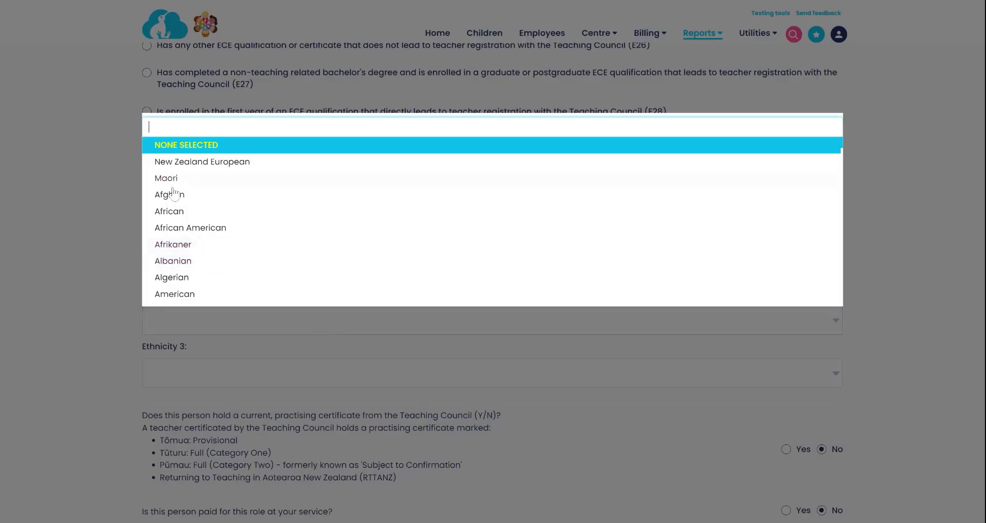
{"action": "scroll", "coordinate": [175, 236], "scroll_direction": "down", "scroll_amount": 5}
{"action": "scroll", "coordinate": [174, 236], "scroll_direction": "down", "scroll_amount": 5}
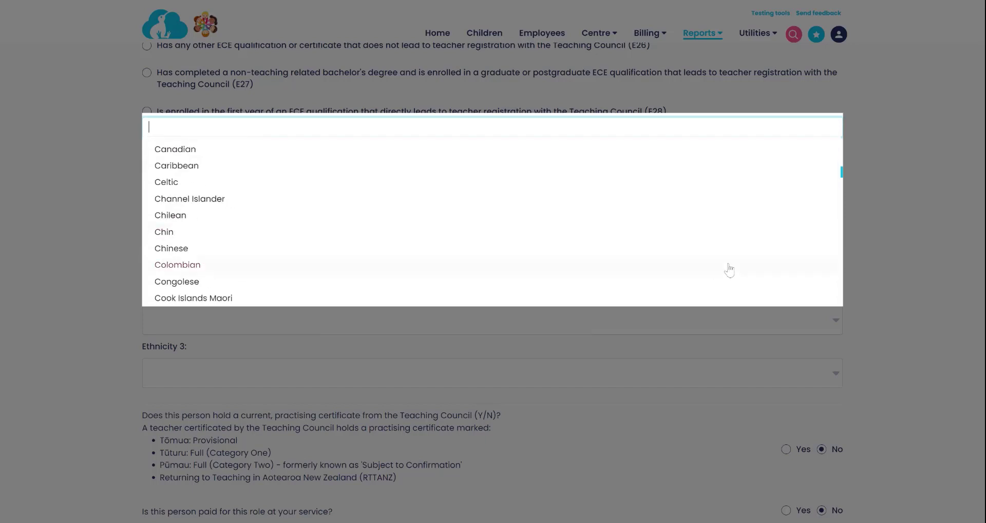
{"action": "left_click", "coordinate": [852, 280]}
Answer Yes for holding a current practising certificate, being paid for the role, being permanently appointed and working full time
{"action": "scroll", "coordinate": [463, 326], "scroll_direction": "down", "scroll_amount": 2}
{"action": "scroll", "coordinate": [442, 327], "scroll_direction": "down", "scroll_amount": 1}
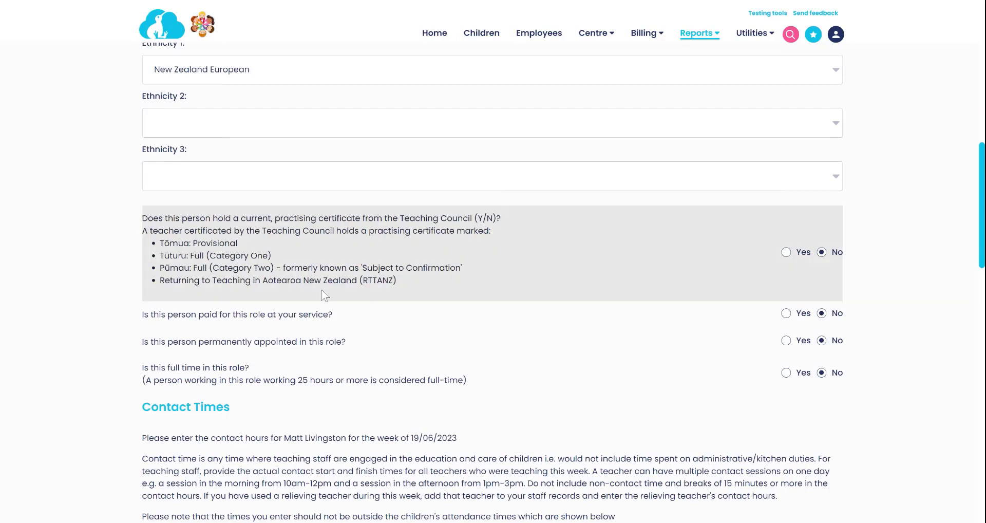
{"action": "left_click", "coordinate": [788, 253]}
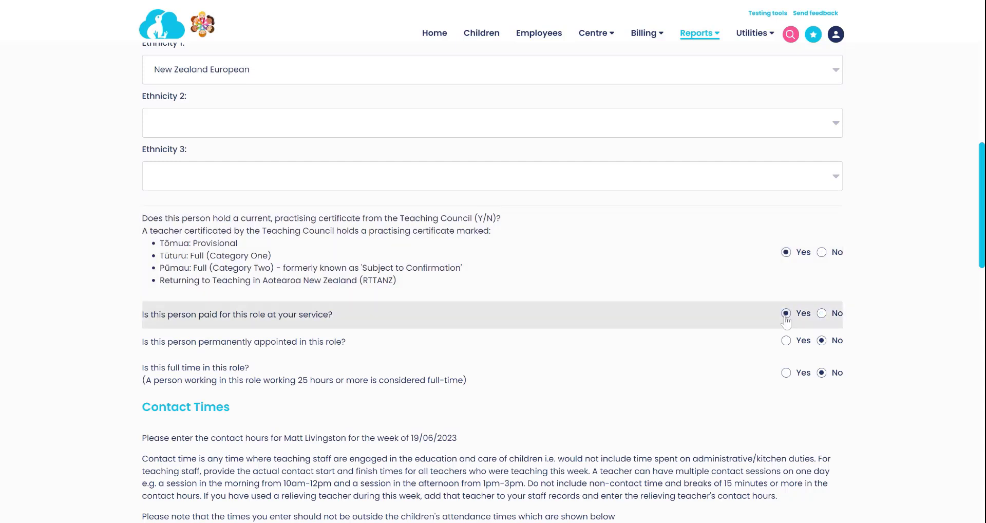
{"action": "left_click", "coordinate": [786, 313]}
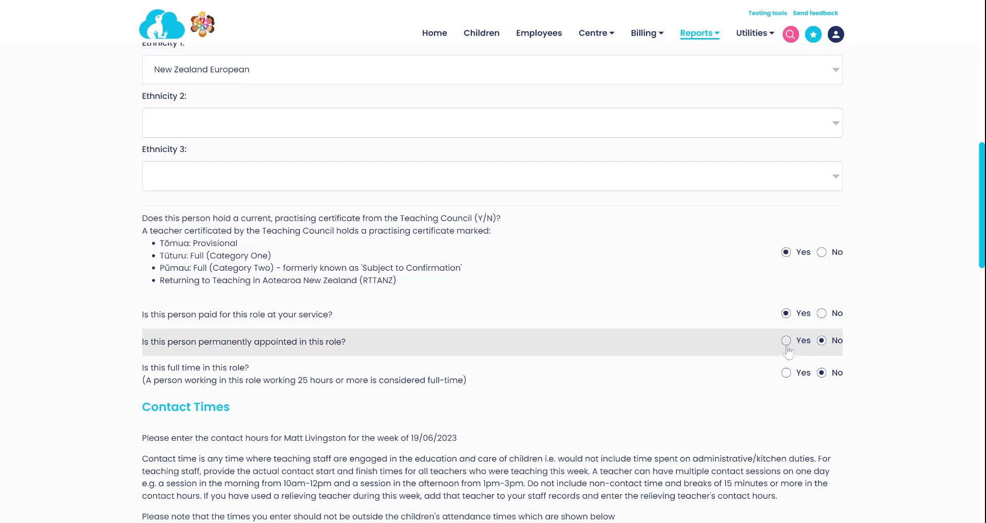
{"action": "left_click", "coordinate": [787, 343]}
{"action": "left_click", "coordinate": [822, 341]}
{"action": "left_click", "coordinate": [786, 341]}
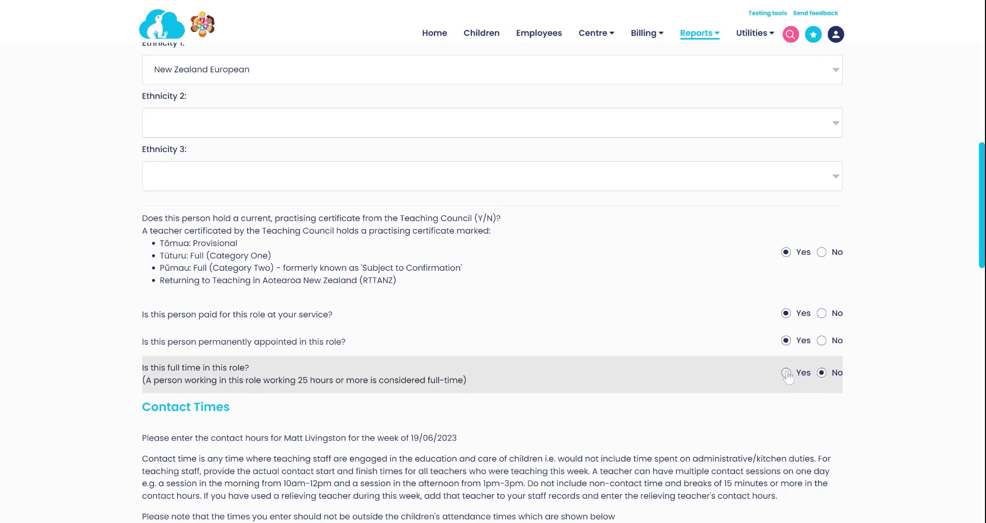
Read the Contact Times instructions and the children's attendance times for Monday to Friday
{"action": "scroll", "coordinate": [685, 382], "scroll_direction": "down", "scroll_amount": 4}
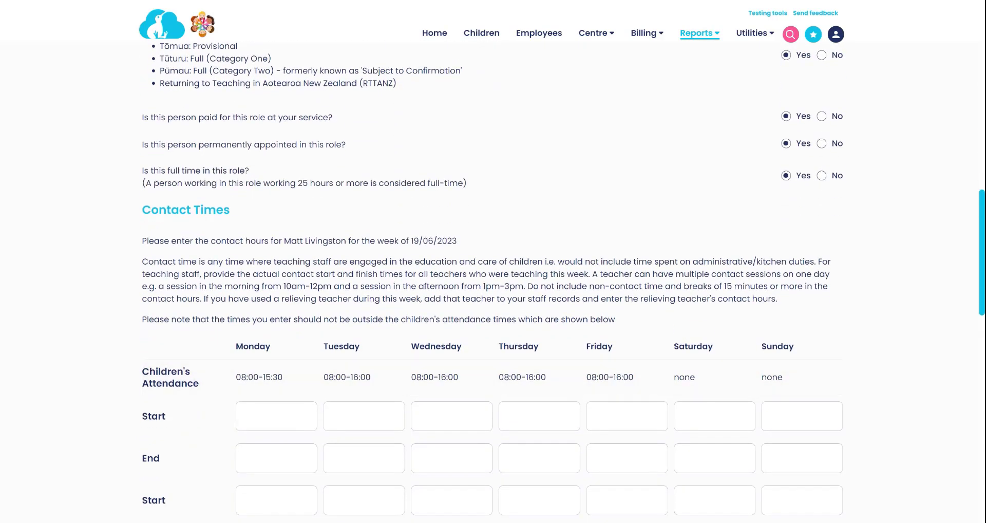
{"action": "left_click_drag", "start_coordinate": [141, 209], "coordinate": [804, 308]}
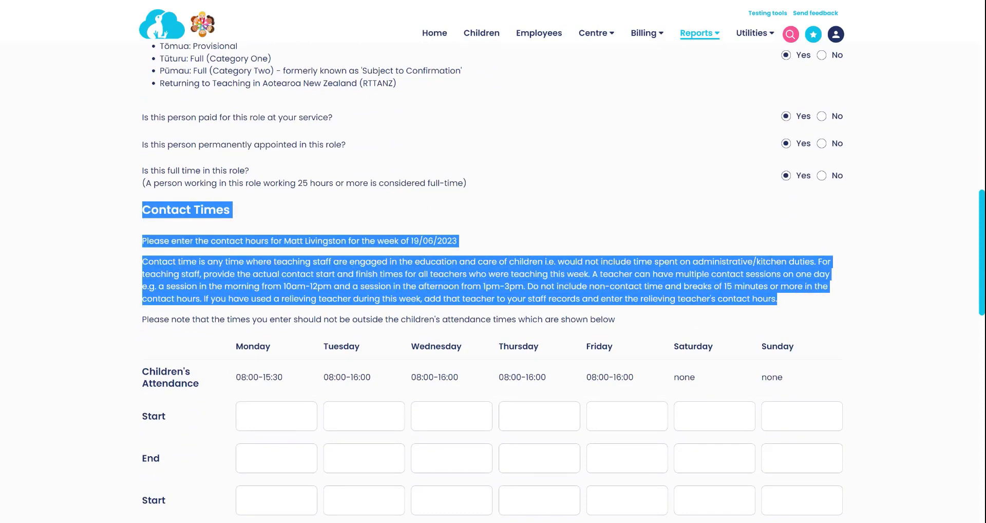
{"action": "left_click", "coordinate": [804, 309]}
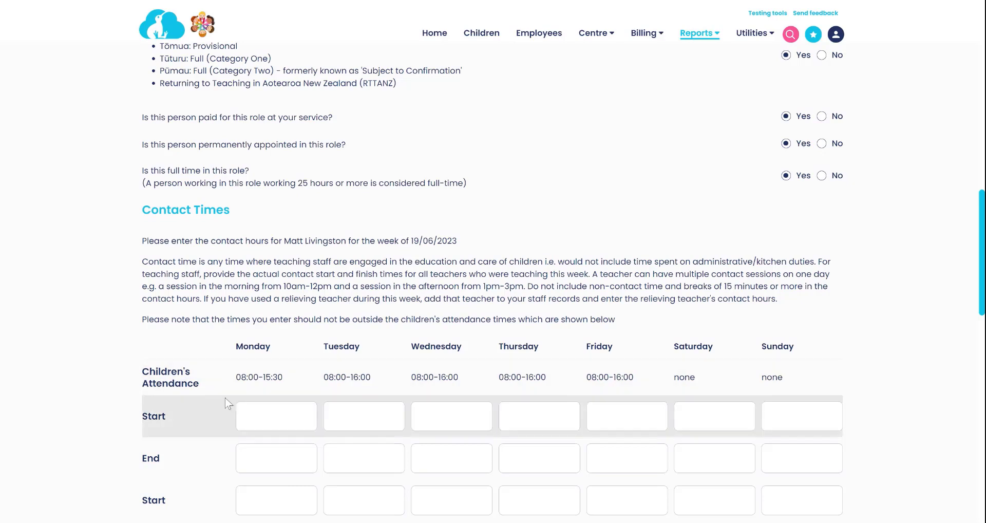
{"action": "scroll", "coordinate": [493, 400], "scroll_direction": "down", "scroll_amount": 1}
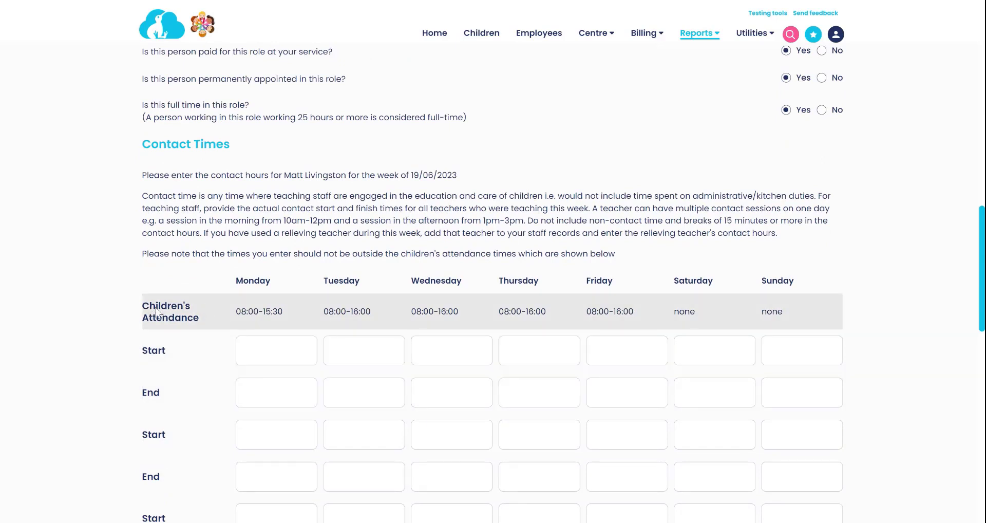
{"action": "left_click_drag", "start_coordinate": [234, 311], "coordinate": [652, 312]}
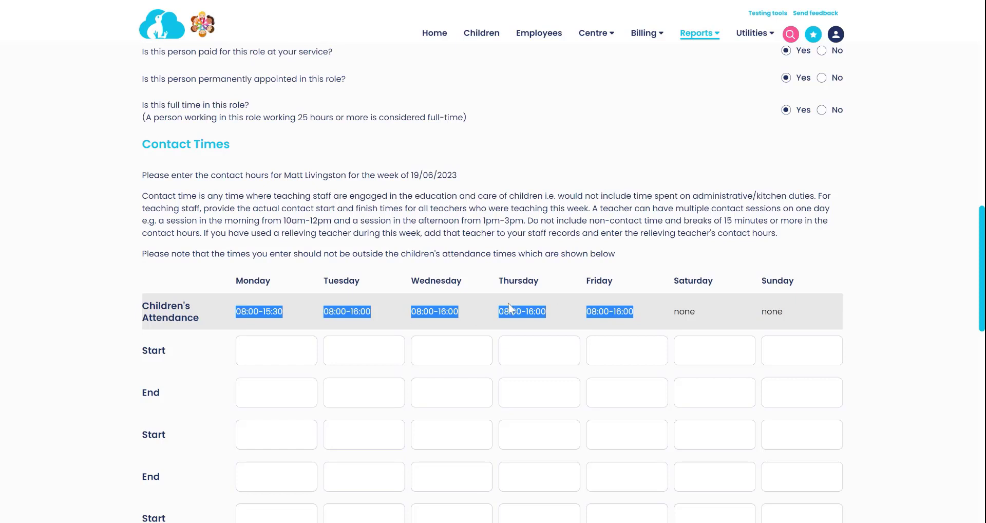
Enter first-session contact start times of 8 for Monday, Tuesday and Friday, and 830 for Wednesday and Thursday
{"action": "left_click", "coordinate": [273, 351]}
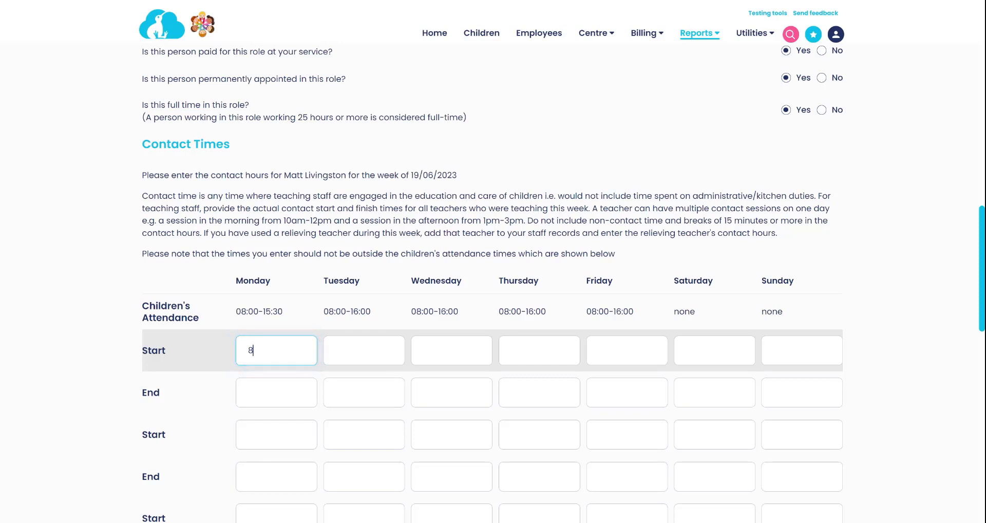
{"action": "key", "text": "Tab"}
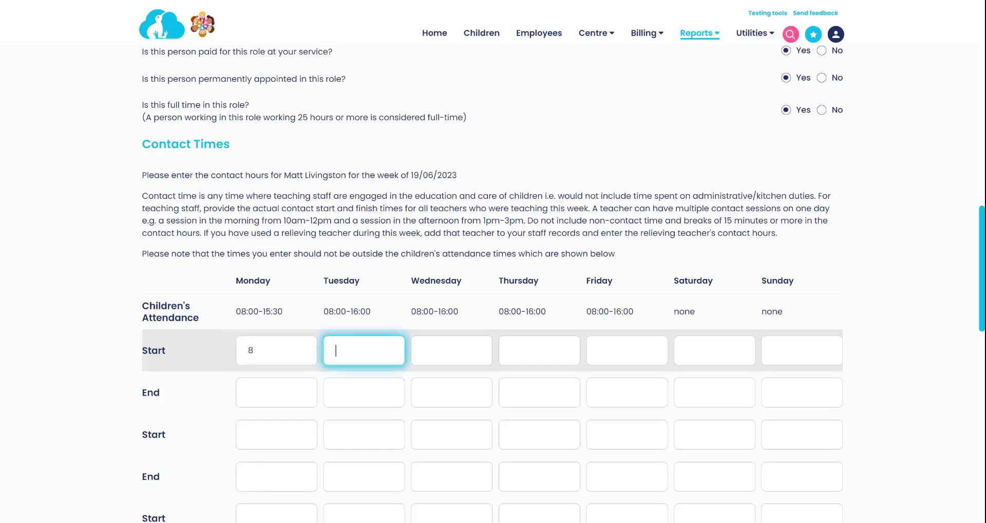
{"action": "type", "text": "8"}
{"action": "key", "text": "Tab"}
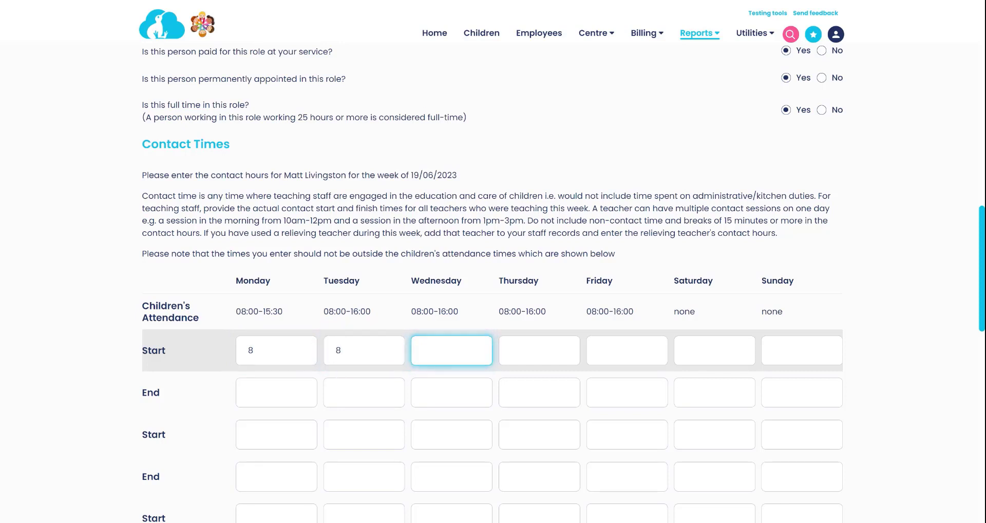
{"action": "type", "text": "830"}
{"action": "key", "text": "Tab"}
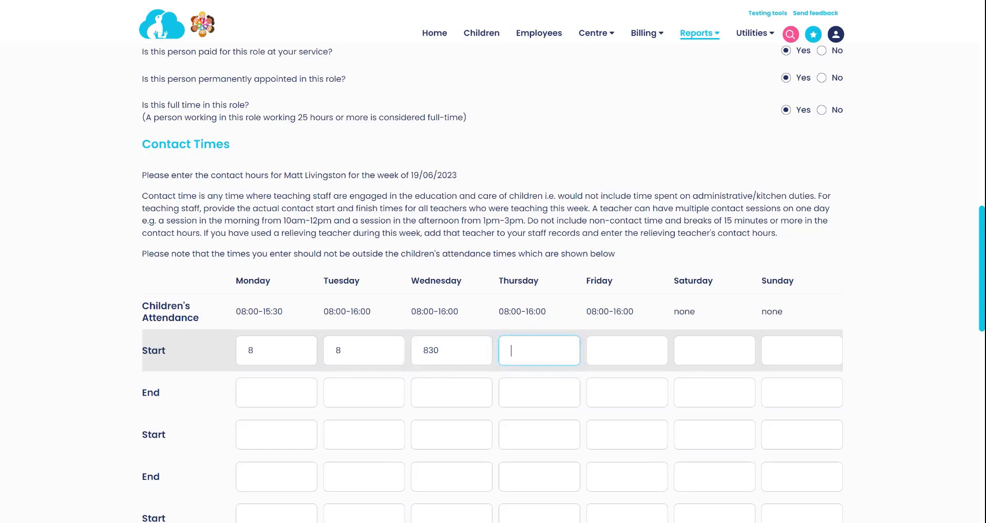
{"action": "type", "text": "830"}
{"action": "key", "text": "Tab"}
{"action": "type", "text": "8"}
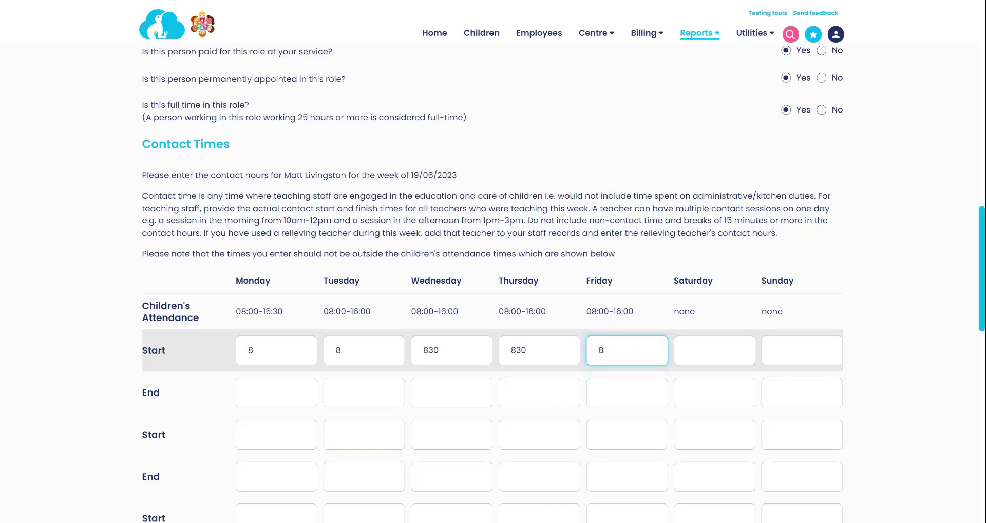
Enter first-session contact end times of 1530 for Monday, Tuesday and Friday, and 16 for Wednesday and Thursday
{"action": "left_click", "coordinate": [276, 389]}
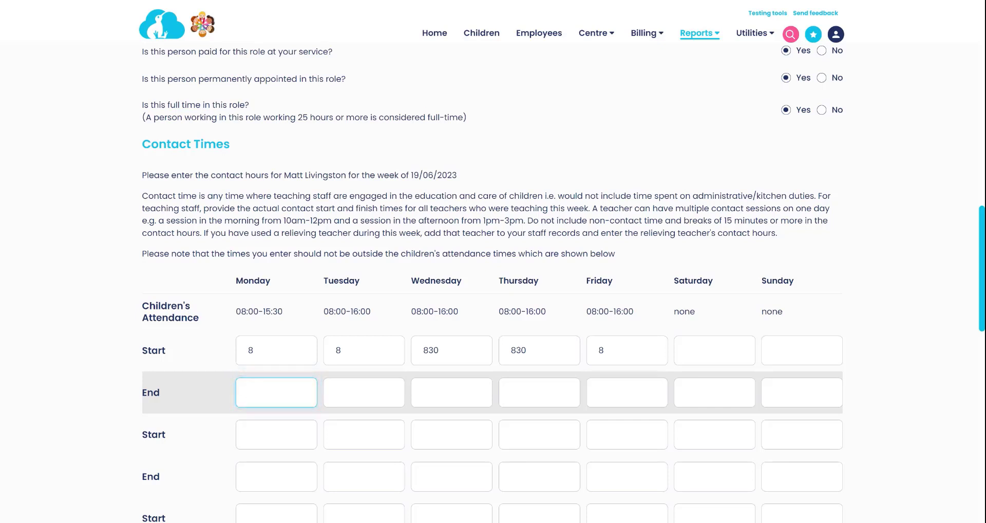
{"action": "type", "text": "1530"}
{"action": "key", "text": "Tab"}
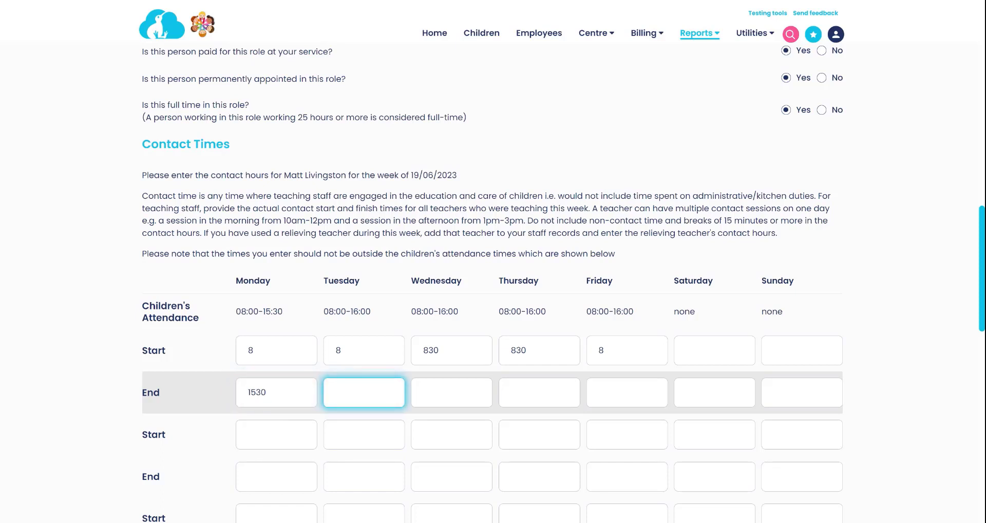
{"action": "type", "text": "1530"}
{"action": "key", "text": "Tab"}
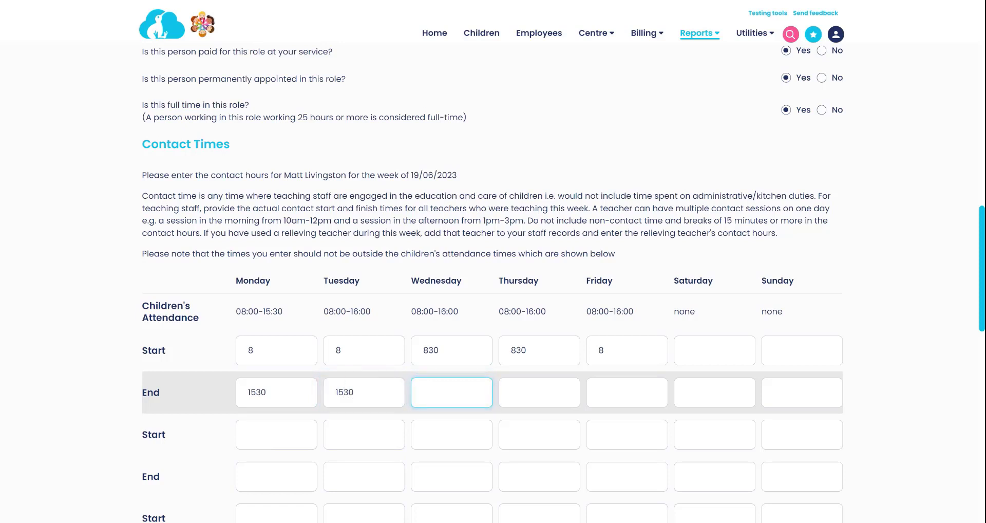
{"action": "type", "text": "16"}
{"action": "key", "text": "Tab"}
{"action": "type", "text": "1"}
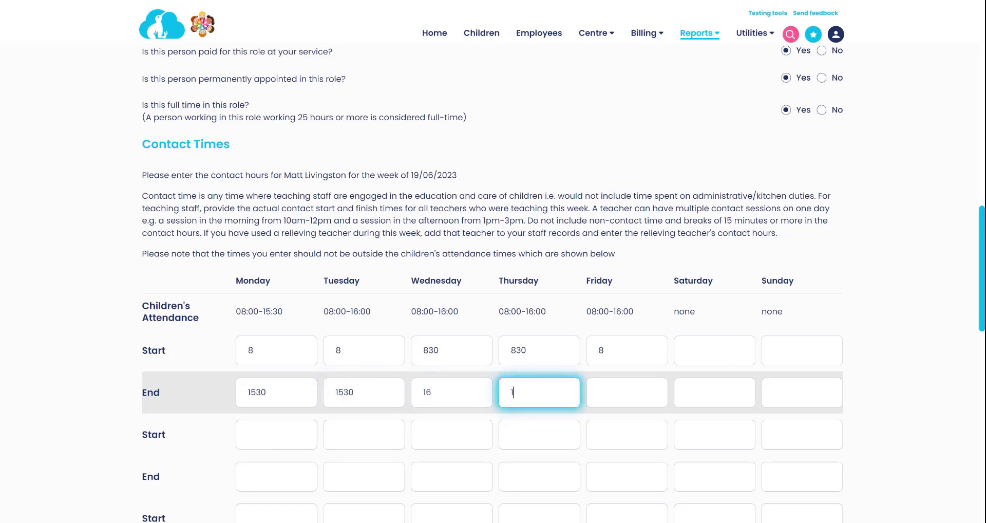
{"action": "type", "text": "6"}
{"action": "key", "text": "Tab"}
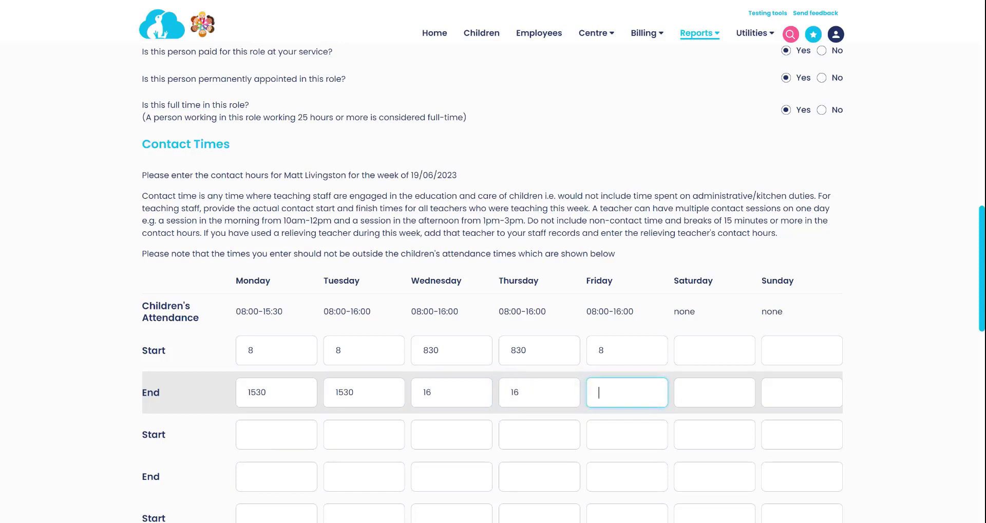
{"action": "type", "text": "1530"}
{"action": "key", "text": "ctrl+a"}
{"action": "left_click_drag", "start_coordinate": [635, 311], "coordinate": [582, 313]}
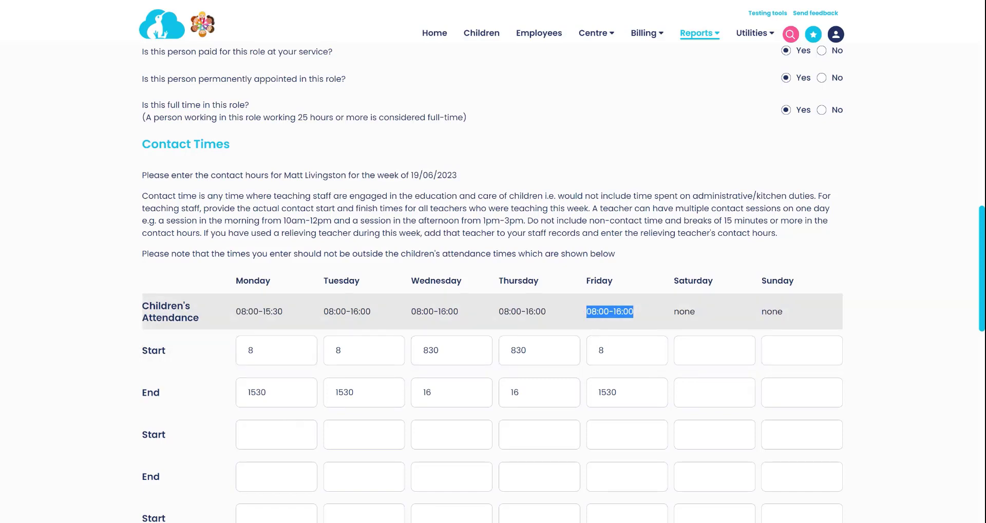
Set the hours worked during the Return week to 40 in the staff member's additional information
{"action": "scroll", "coordinate": [577, 419], "scroll_direction": "down", "scroll_amount": 5}
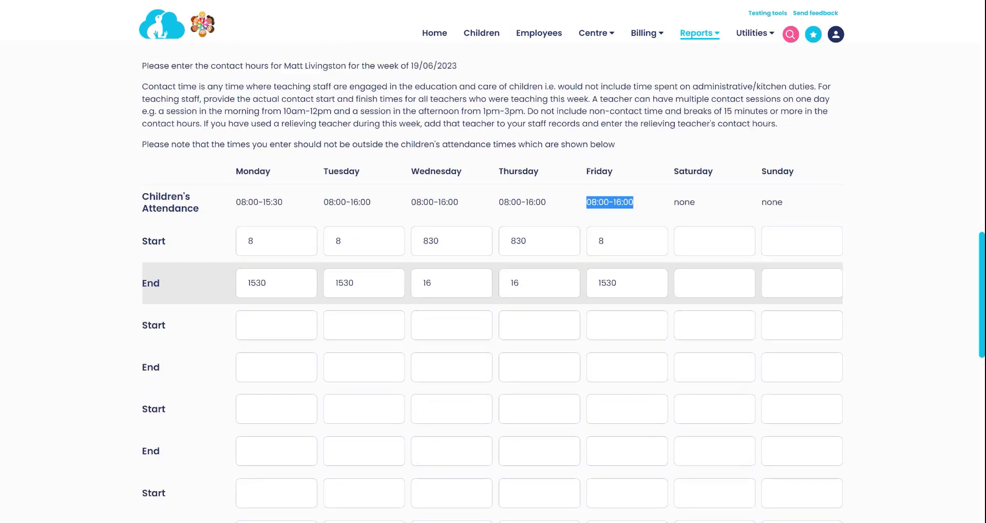
{"action": "scroll", "coordinate": [492, 283], "scroll_direction": "down", "scroll_amount": 3}
{"action": "scroll", "coordinate": [492, 282], "scroll_direction": "up", "scroll_amount": 4}
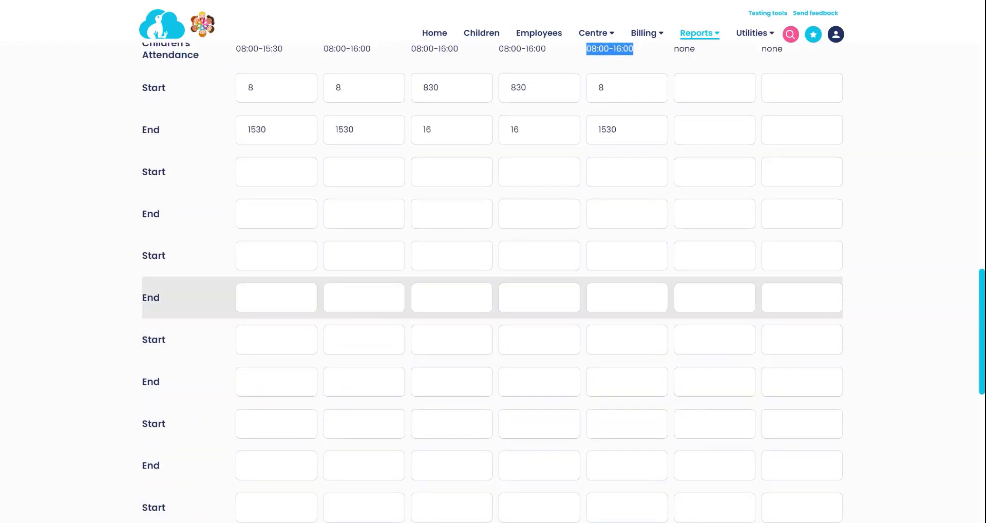
{"action": "scroll", "coordinate": [271, 298], "scroll_direction": "up", "scroll_amount": 2}
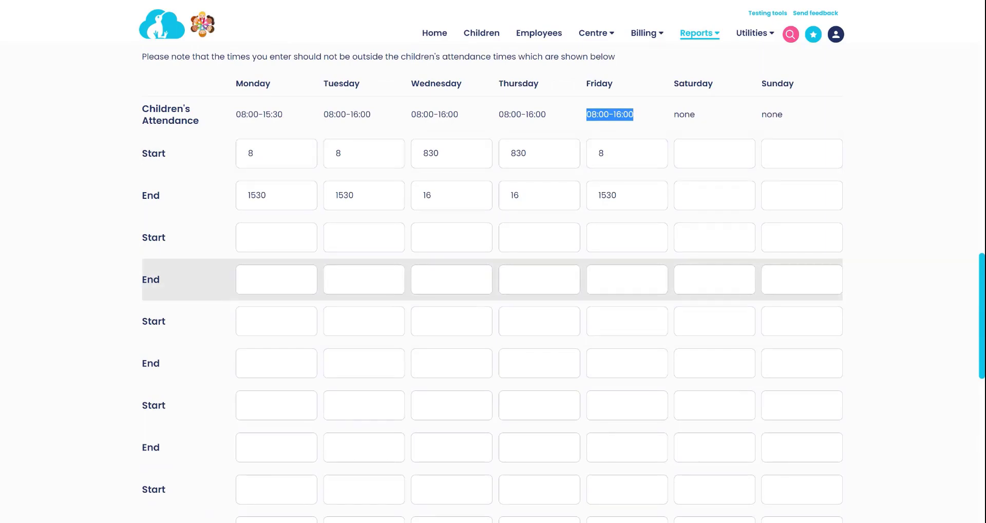
{"action": "scroll", "coordinate": [493, 283], "scroll_direction": "down", "scroll_amount": 9}
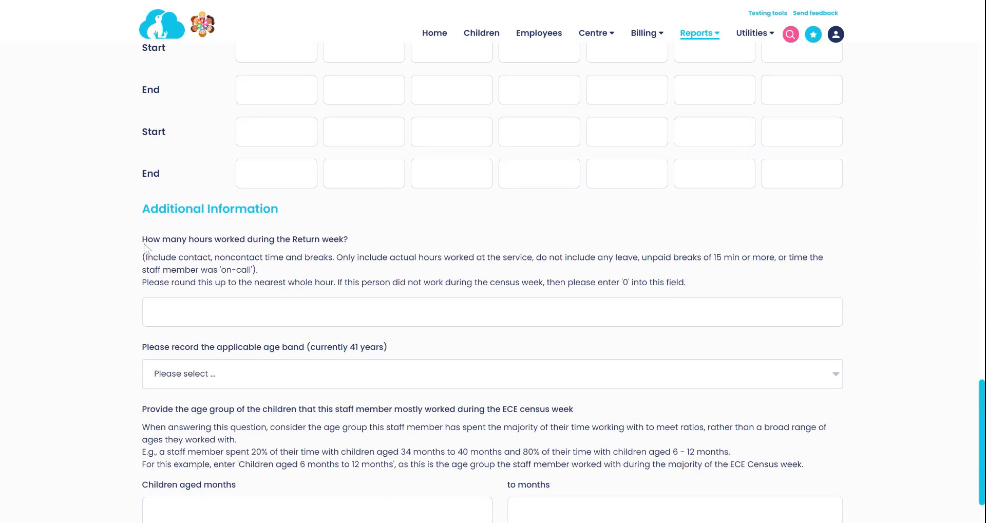
{"action": "left_click_drag", "start_coordinate": [143, 241], "coordinate": [280, 253]}
{"action": "left_click_drag", "start_coordinate": [352, 252], "coordinate": [367, 246]}
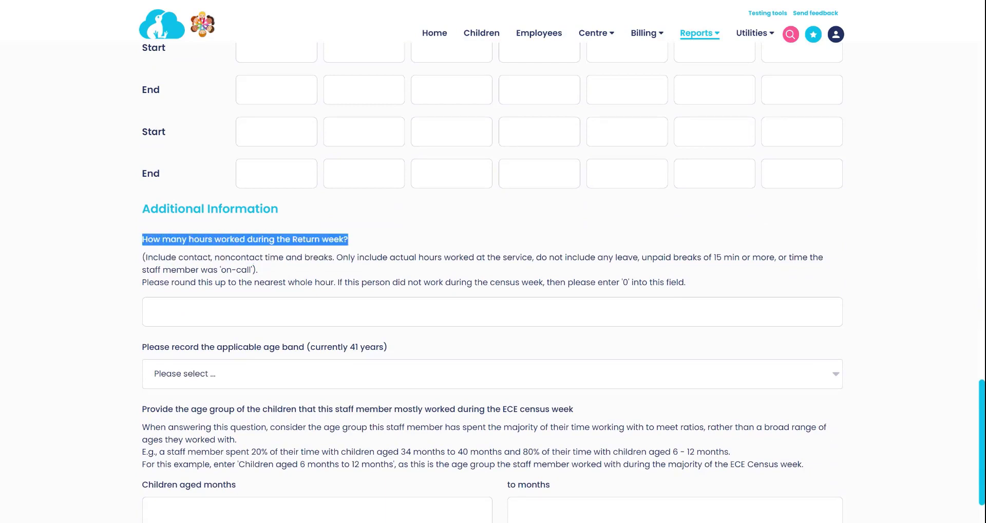
{"action": "left_click", "coordinate": [156, 311]}
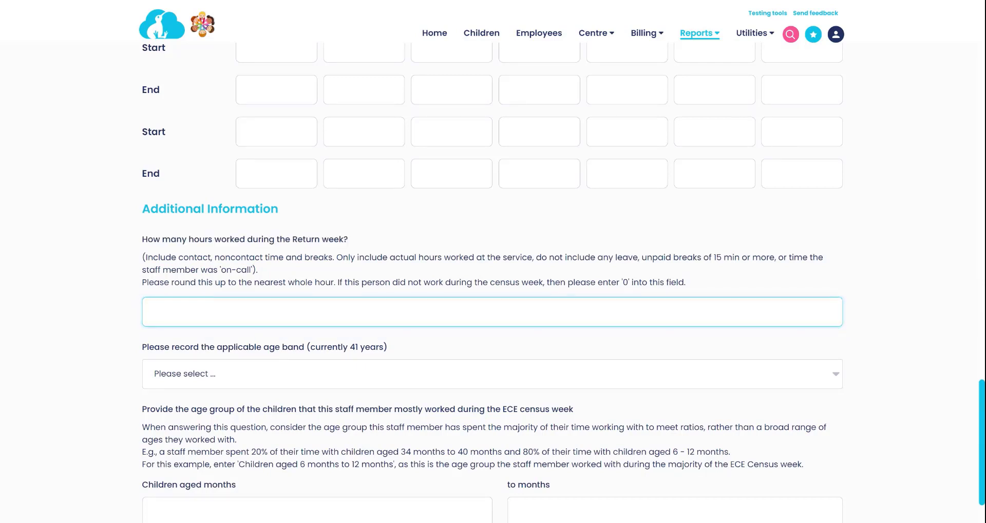
{"action": "type", "text": "40"}
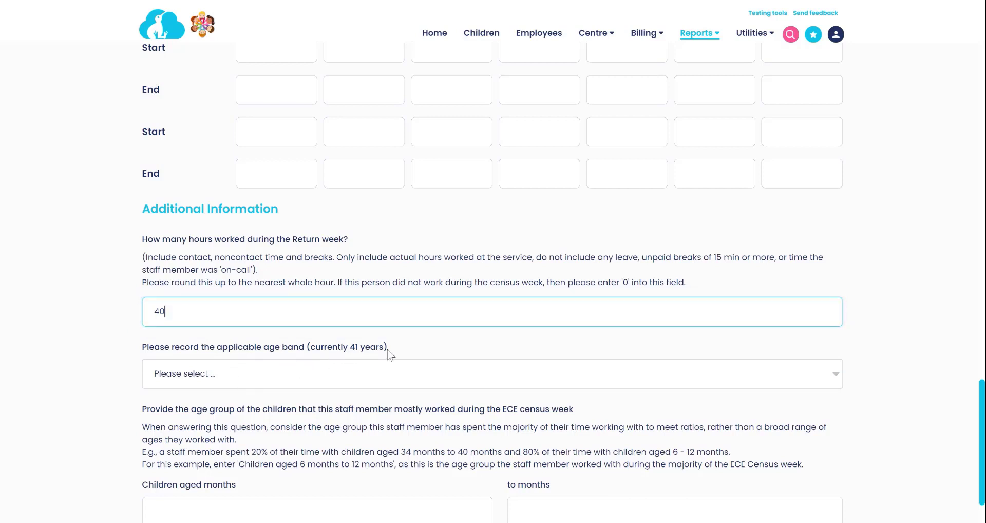
Set the staff member's applicable age band to 41-45 years old, matching the age shown in the question
{"action": "left_click_drag", "start_coordinate": [388, 348], "coordinate": [312, 351]}
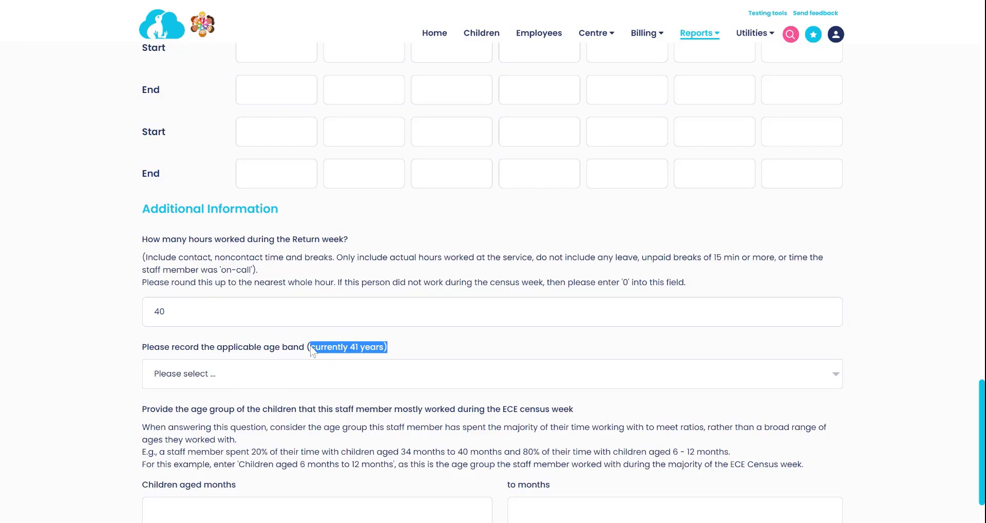
{"action": "left_click", "coordinate": [317, 375]}
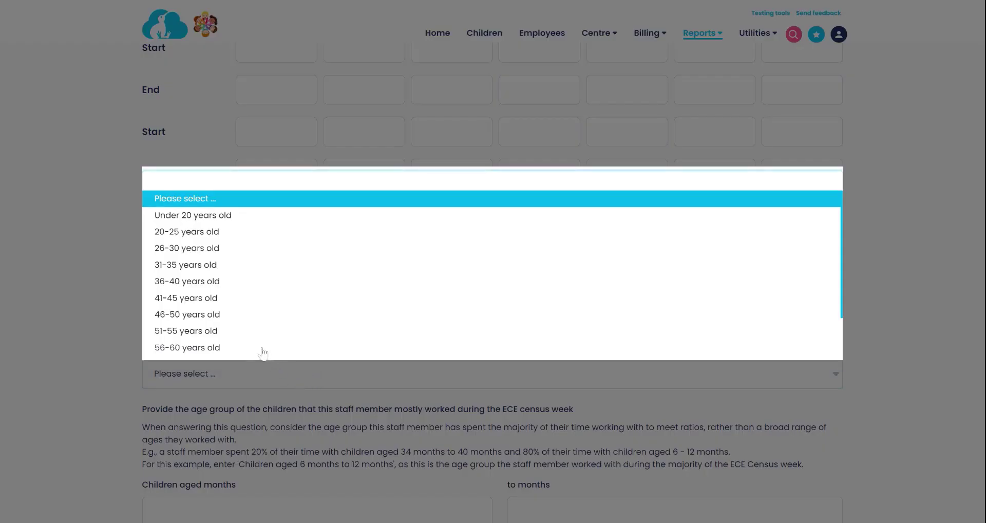
{"action": "left_click", "coordinate": [209, 302]}
{"action": "scroll", "coordinate": [355, 350], "scroll_direction": "down", "scroll_amount": 2}
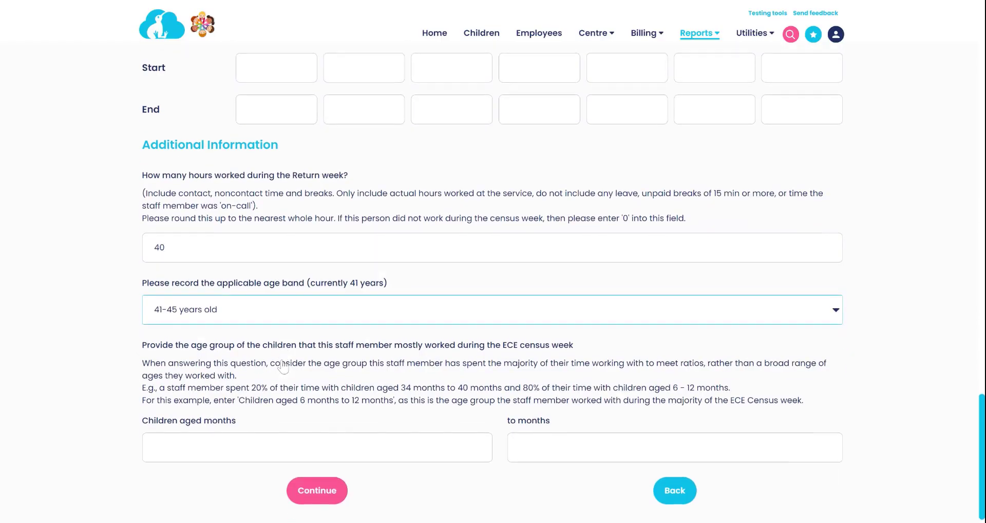
{"action": "left_click_drag", "start_coordinate": [142, 281], "coordinate": [401, 290]}
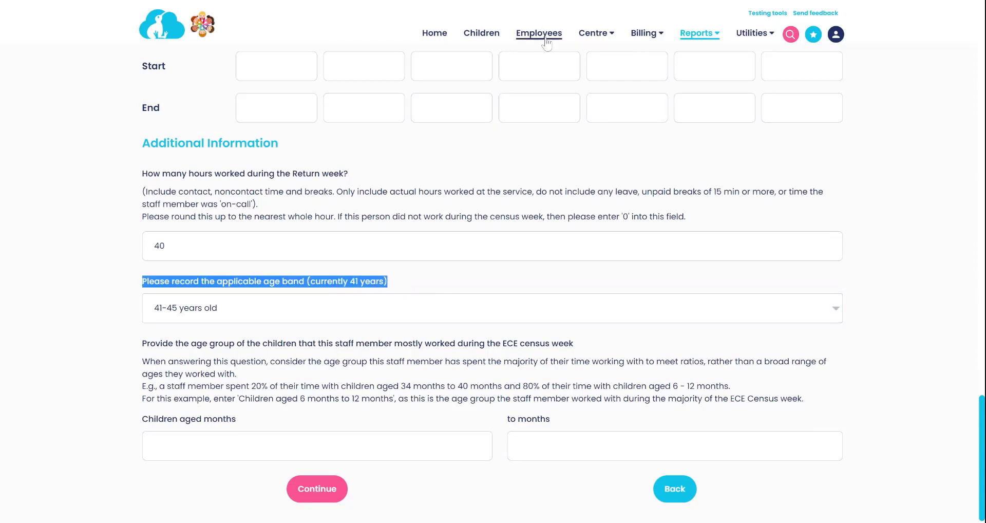
{"action": "left_click", "coordinate": [239, 311]}
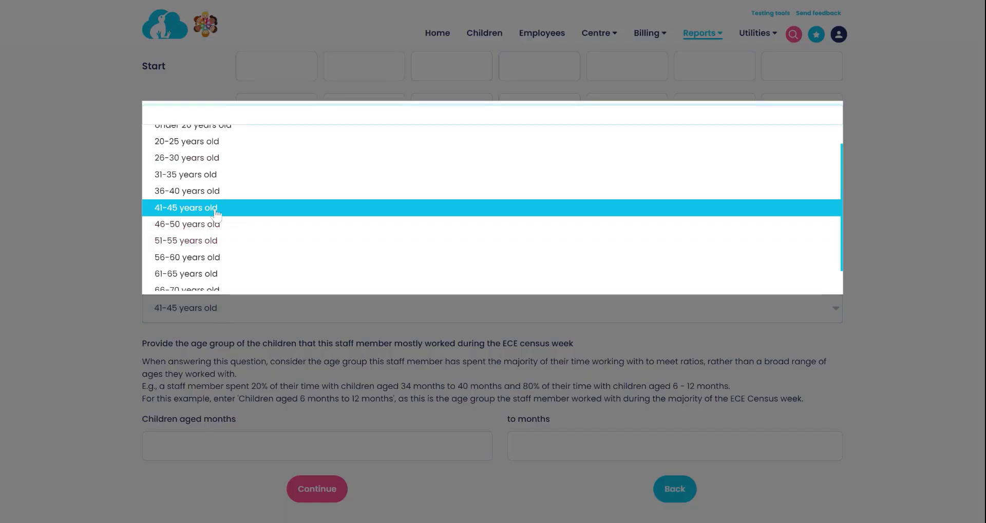
{"action": "left_click", "coordinate": [402, 306]}
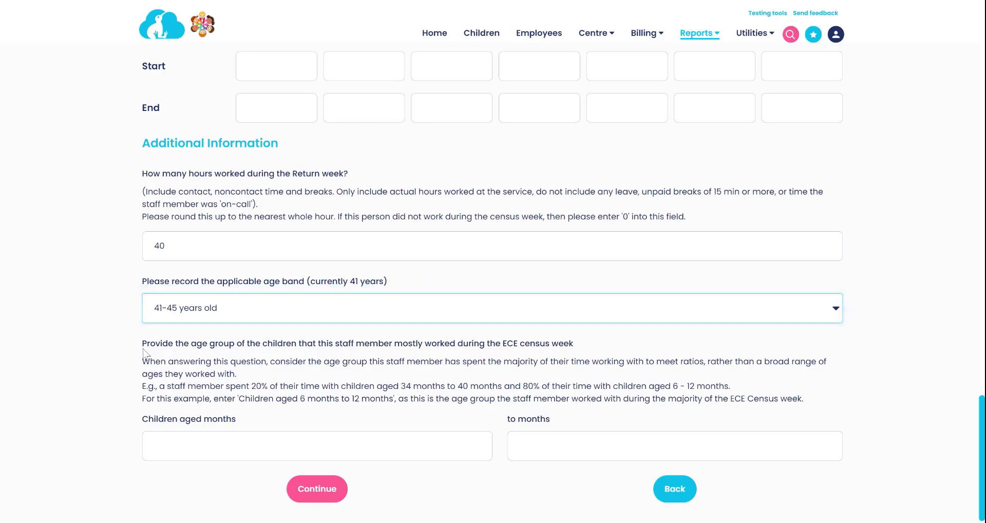
Enter 24 to 60 months as the age group of children mostly worked with, and continue to save this staff member's details
{"action": "left_click_drag", "start_coordinate": [142, 344], "coordinate": [582, 351]}
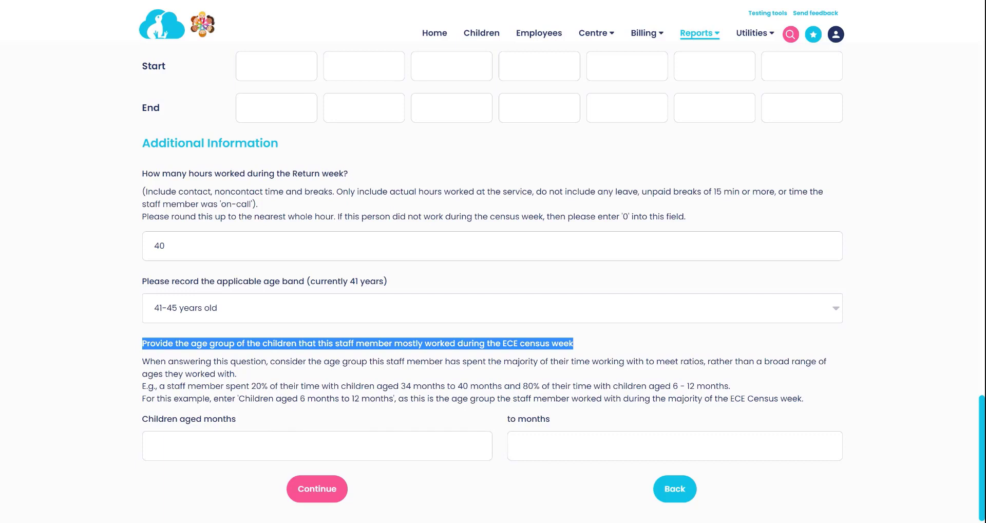
{"action": "left_click", "coordinate": [265, 443]}
{"action": "type", "text": "24"}
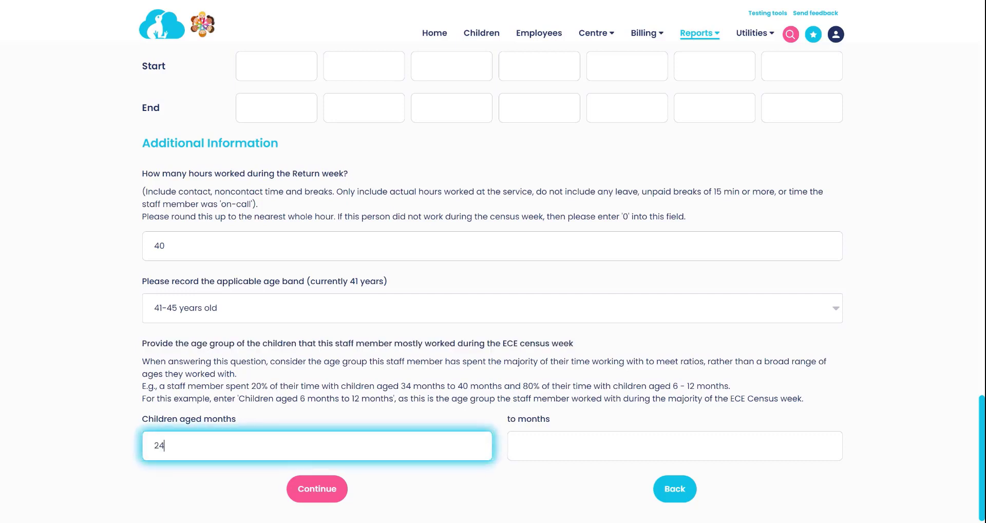
{"action": "key", "text": "Tab"}
{"action": "type", "text": "60"}
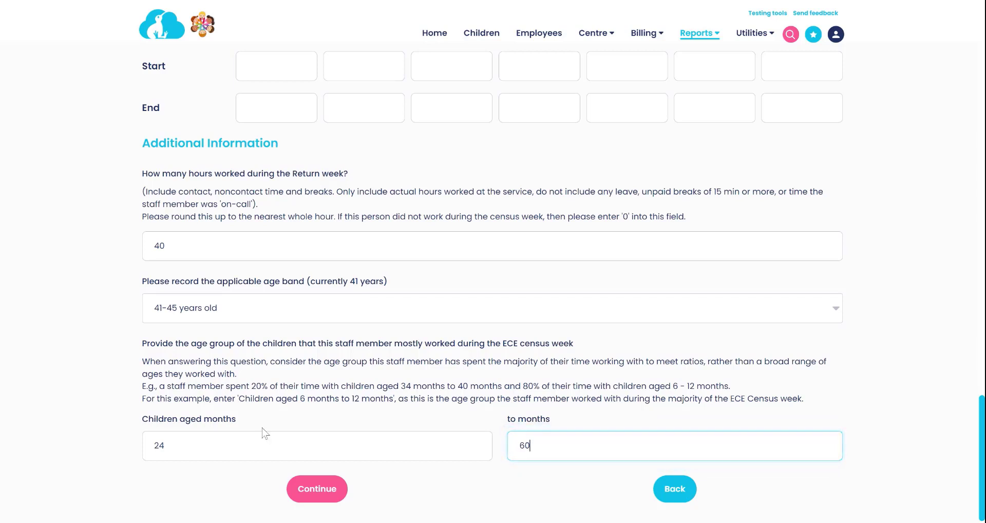
{"action": "left_click_drag", "start_coordinate": [141, 361], "coordinate": [816, 403]}
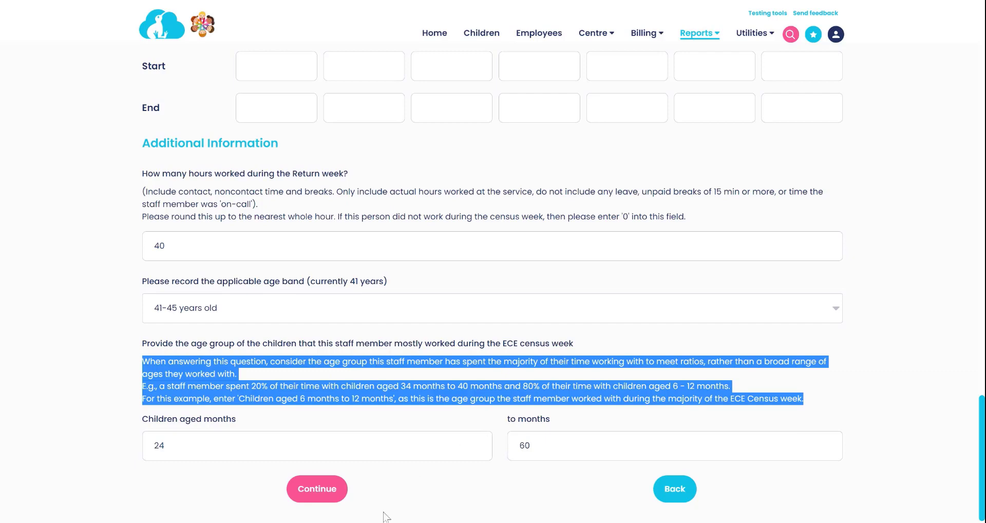
{"action": "left_click", "coordinate": [327, 495]}
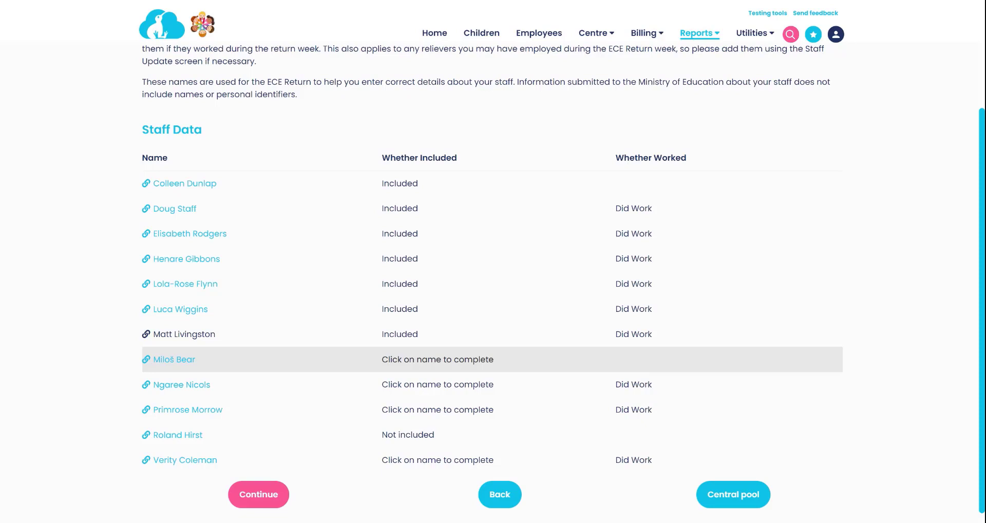
Open the first incomplete staff member in the Staff Data list and exclude that person from the return
{"action": "left_click", "coordinate": [181, 360]}
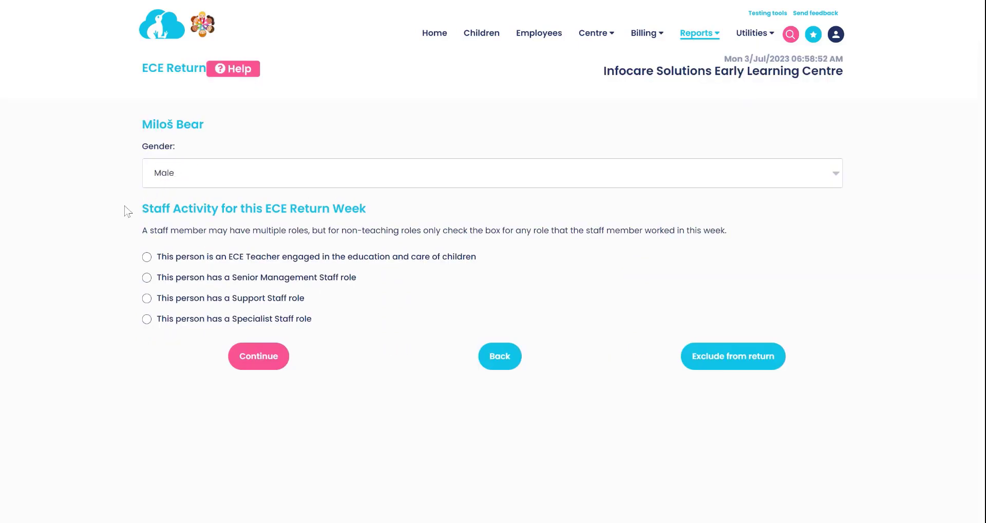
{"action": "left_click_drag", "start_coordinate": [132, 210], "coordinate": [396, 212]}
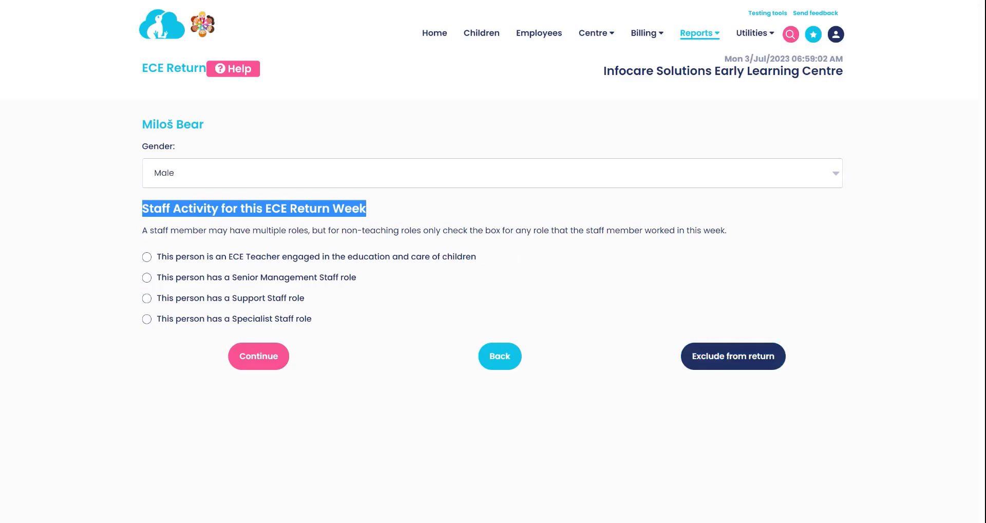
{"action": "left_click", "coordinate": [735, 364]}
{"action": "scroll", "coordinate": [735, 369], "scroll_direction": "down", "scroll_amount": 3}
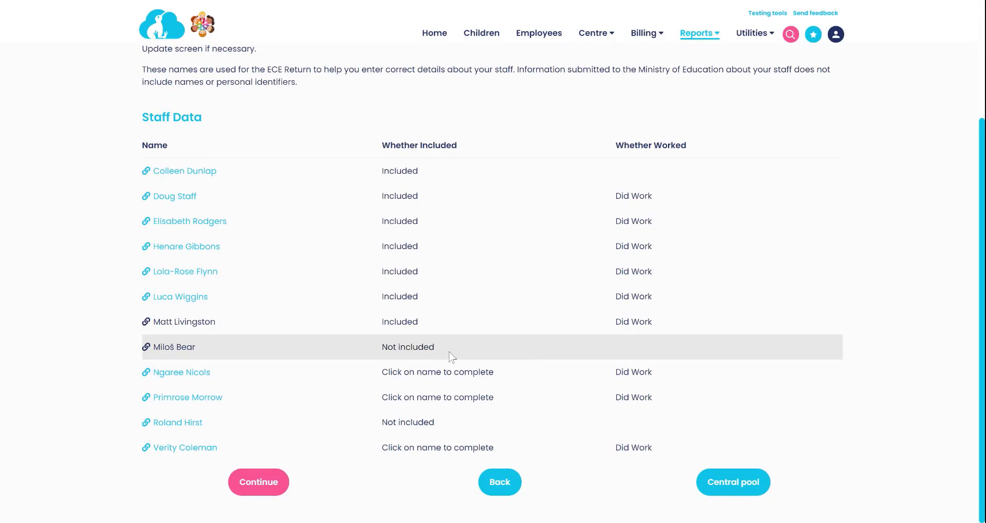
Open the first remaining incomplete staff member, assign the ECE Teacher and Senior Management Staff roles, and continue
{"action": "left_click", "coordinate": [204, 379]}
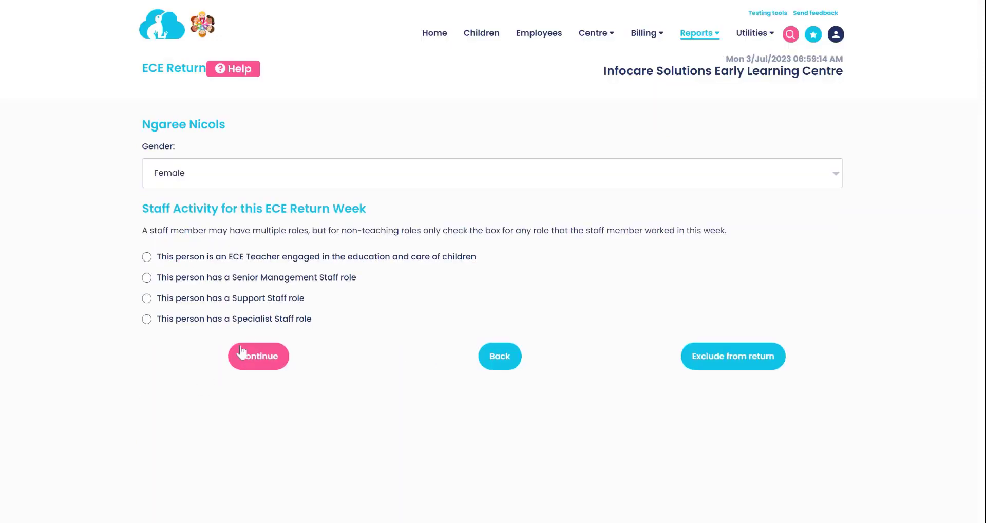
{"action": "left_click", "coordinate": [146, 256]}
{"action": "left_click", "coordinate": [147, 278]}
{"action": "left_click", "coordinate": [283, 363]}
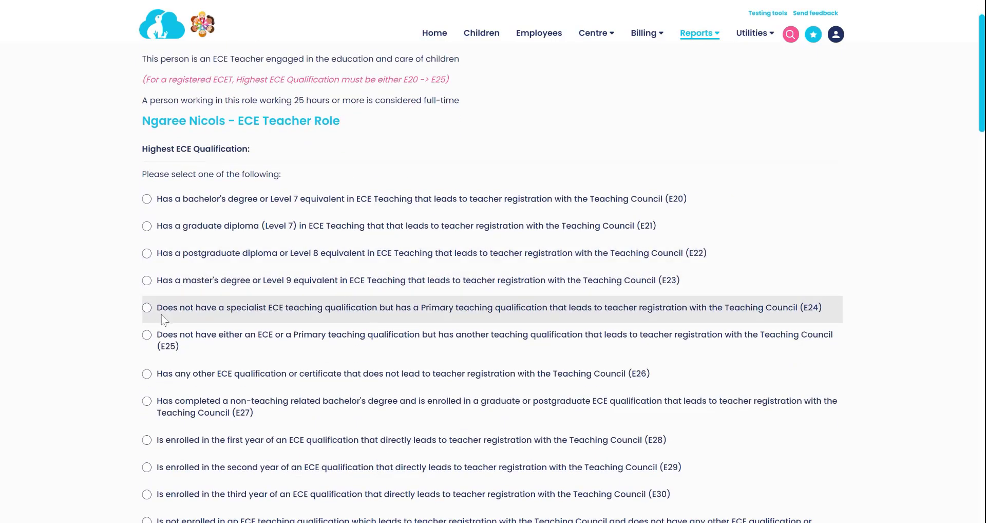
Set the highest ECE qualification to master's degree (E23) and answer Yes to the practising certificate, paid role, permanent appointment and full-time questions
{"action": "left_click", "coordinate": [148, 289]}
{"action": "scroll", "coordinate": [331, 322], "scroll_direction": "down", "scroll_amount": 9}
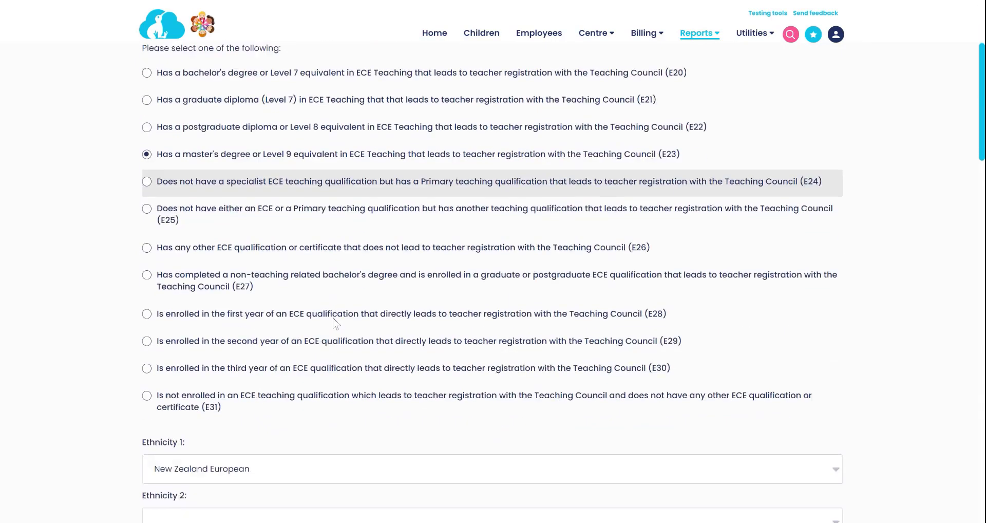
{"action": "scroll", "coordinate": [334, 323], "scroll_direction": "down", "scroll_amount": 2}
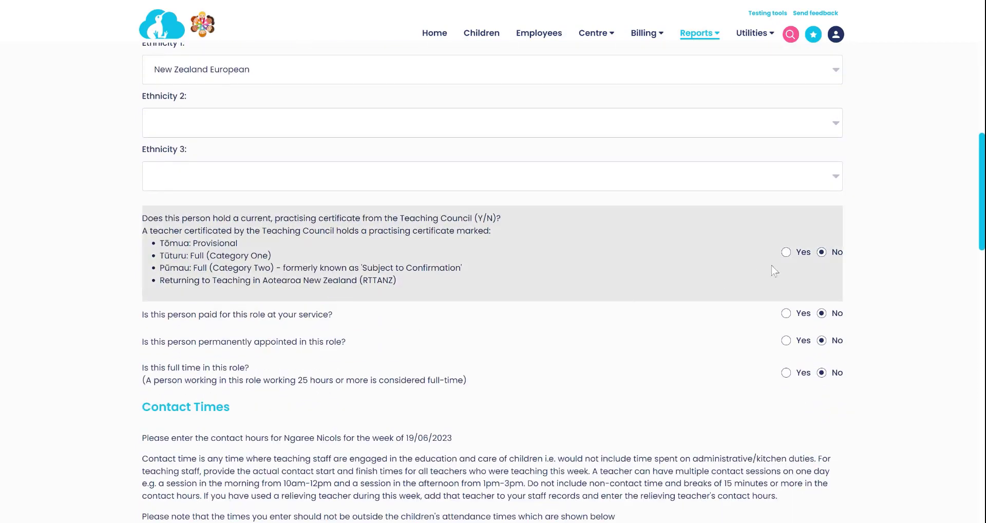
{"action": "left_click", "coordinate": [787, 252]}
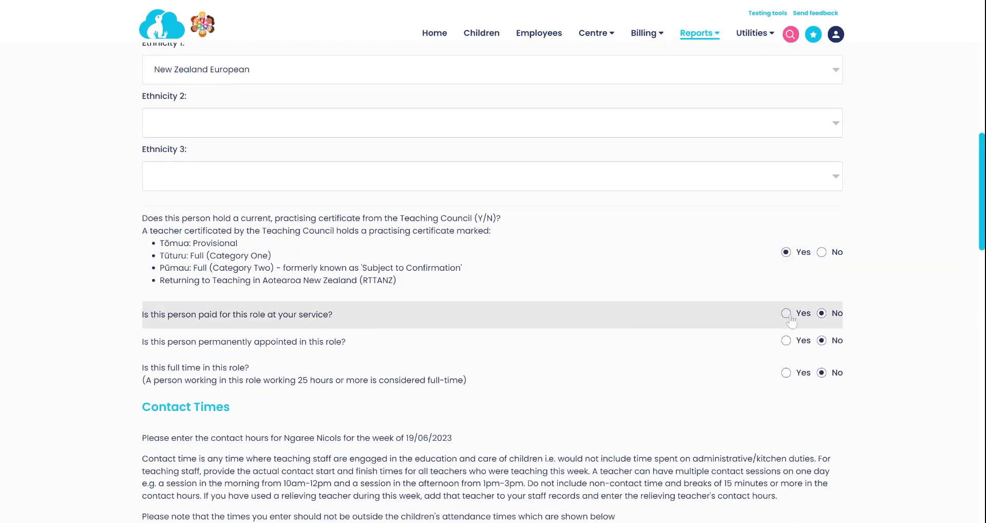
{"action": "left_click", "coordinate": [786, 314]}
{"action": "left_click", "coordinate": [787, 340]}
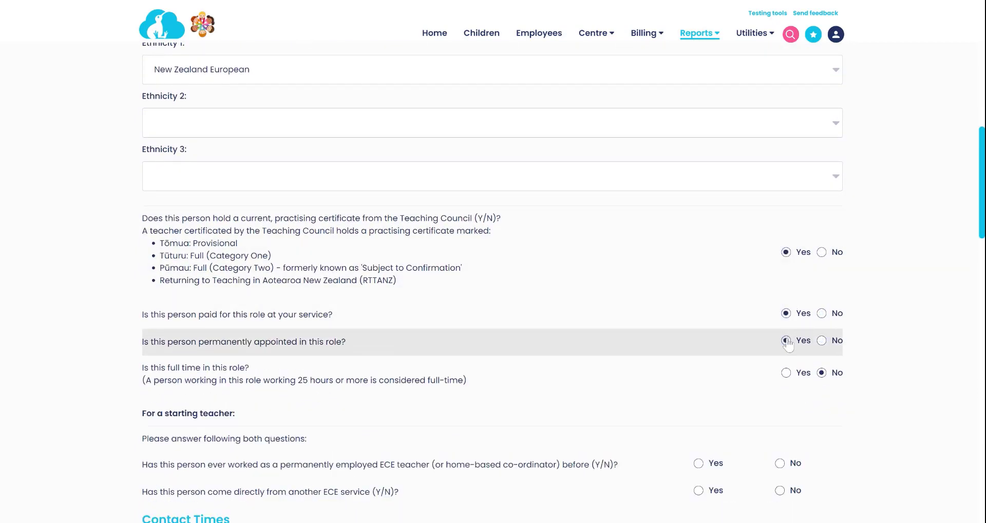
{"action": "left_click", "coordinate": [787, 373]}
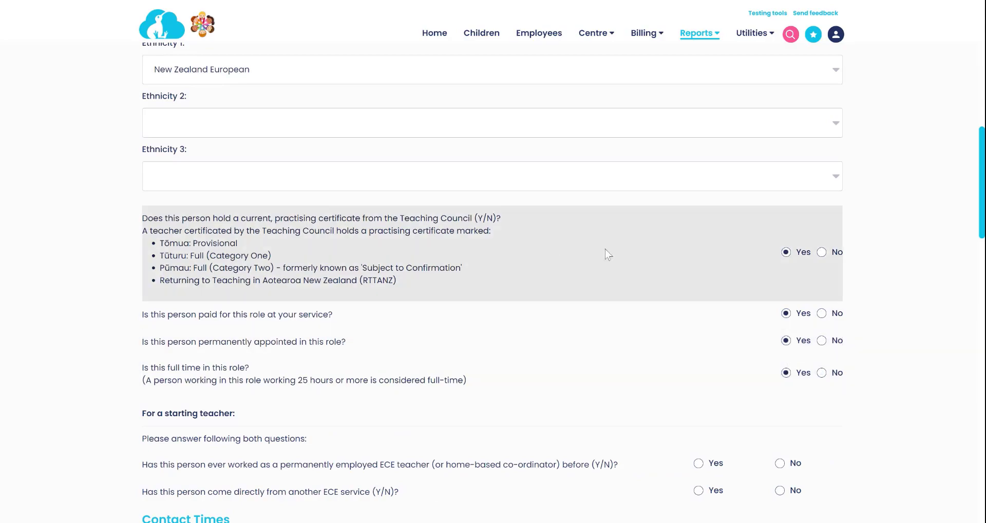
Answer Yes to both starting teacher questions: previously permanently employed as an ECE teacher, and came directly from another ECE service
{"action": "scroll", "coordinate": [448, 326], "scroll_direction": "up", "scroll_amount": 10}
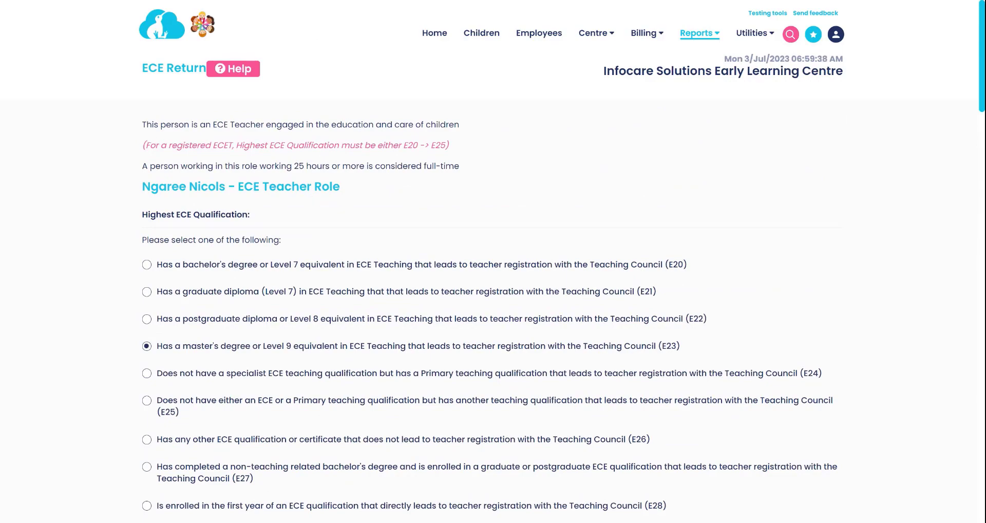
{"action": "scroll", "coordinate": [400, 173], "scroll_direction": "down", "scroll_amount": 6}
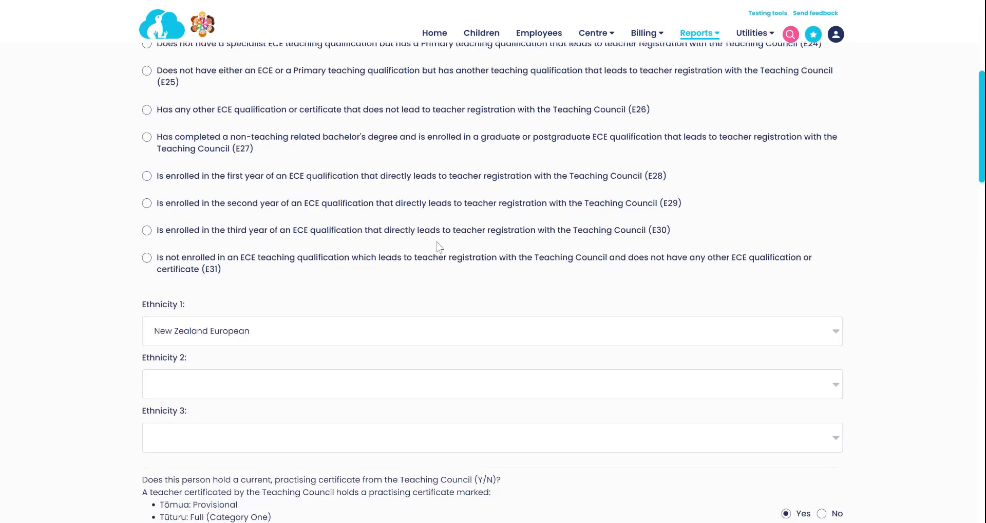
{"action": "scroll", "coordinate": [439, 247], "scroll_direction": "down", "scroll_amount": 3}
{"action": "scroll", "coordinate": [439, 246], "scroll_direction": "down", "scroll_amount": 3}
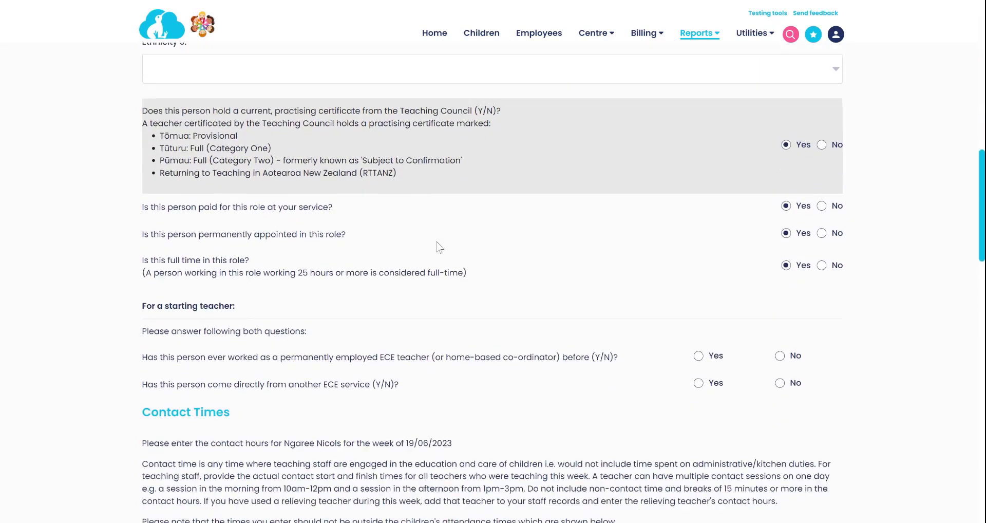
{"action": "scroll", "coordinate": [438, 246], "scroll_direction": "down", "scroll_amount": 1}
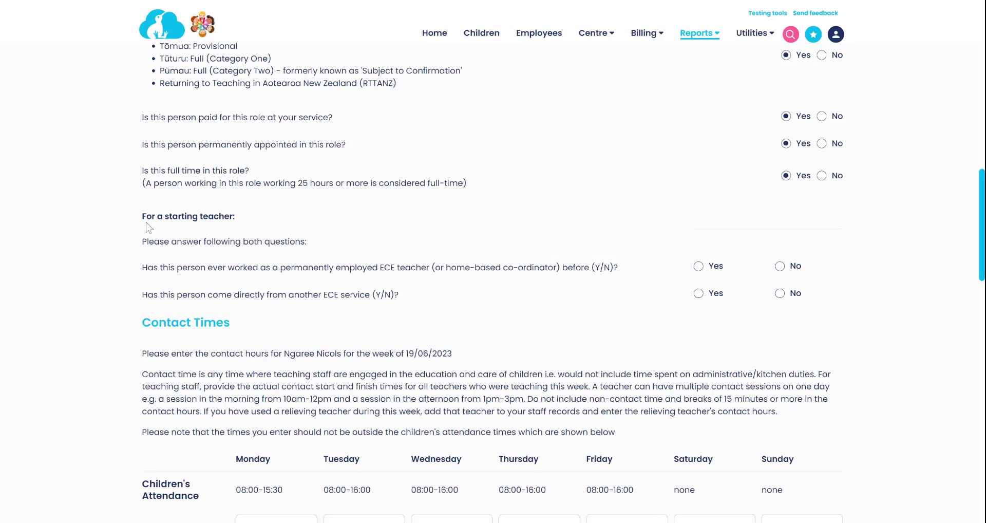
{"action": "left_click_drag", "start_coordinate": [146, 216], "coordinate": [236, 216]}
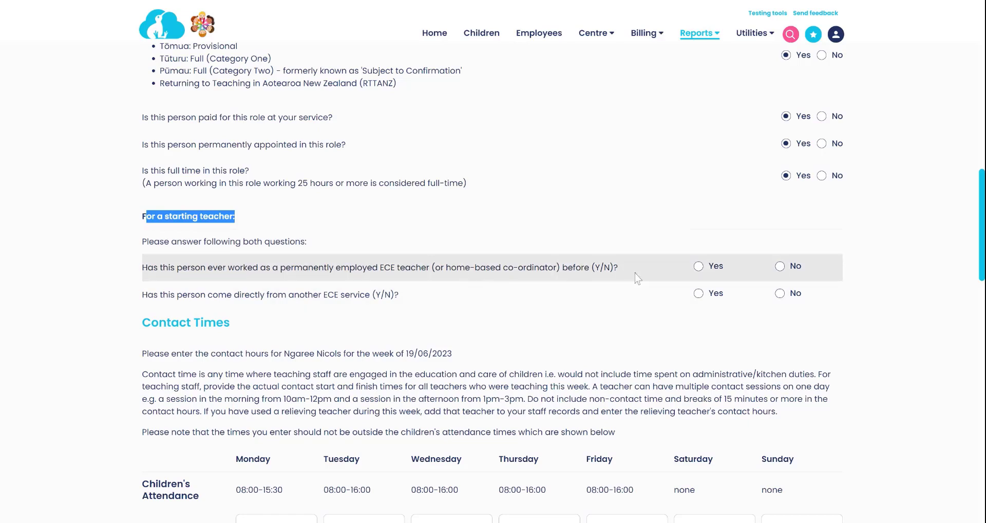
{"action": "left_click", "coordinate": [700, 268]}
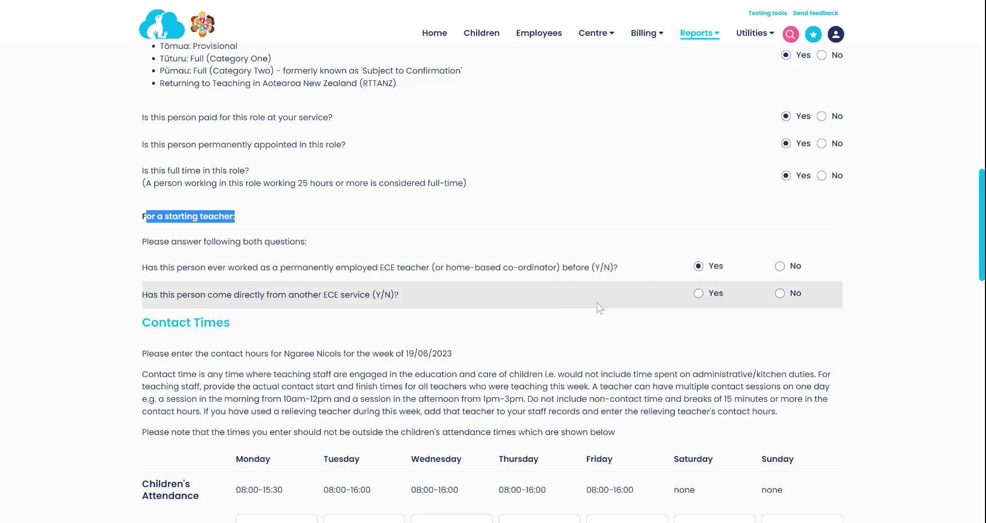
{"action": "left_click", "coordinate": [699, 294]}
Check the children's attendance times and enter first-session contact start times of 9 for Monday to Friday
{"action": "scroll", "coordinate": [608, 322], "scroll_direction": "down", "scroll_amount": 4}
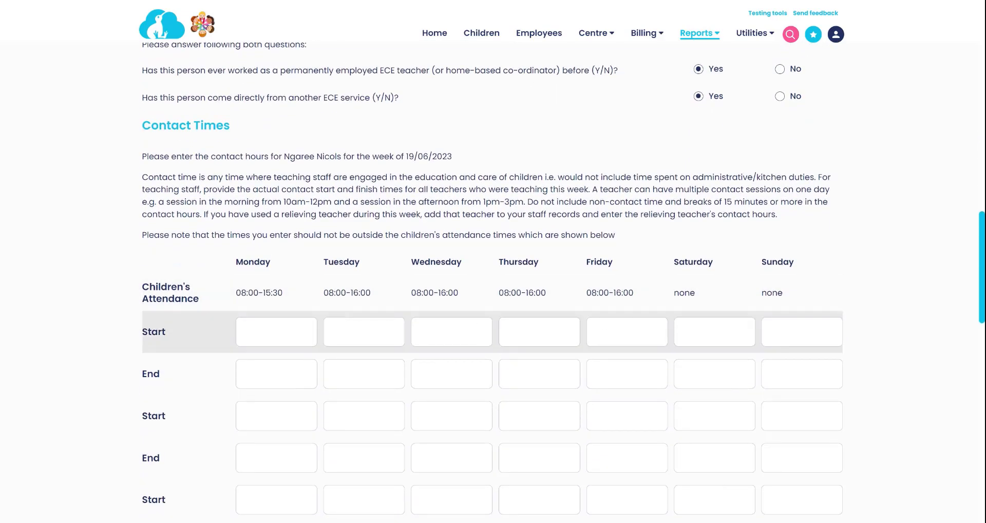
{"action": "left_click", "coordinate": [276, 332]}
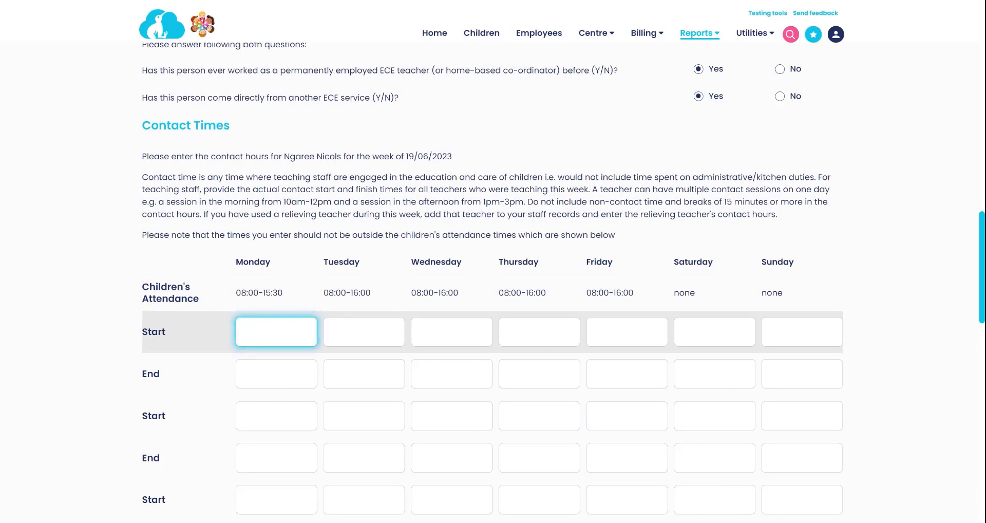
{"action": "left_click_drag", "start_coordinate": [235, 295], "coordinate": [645, 304]}
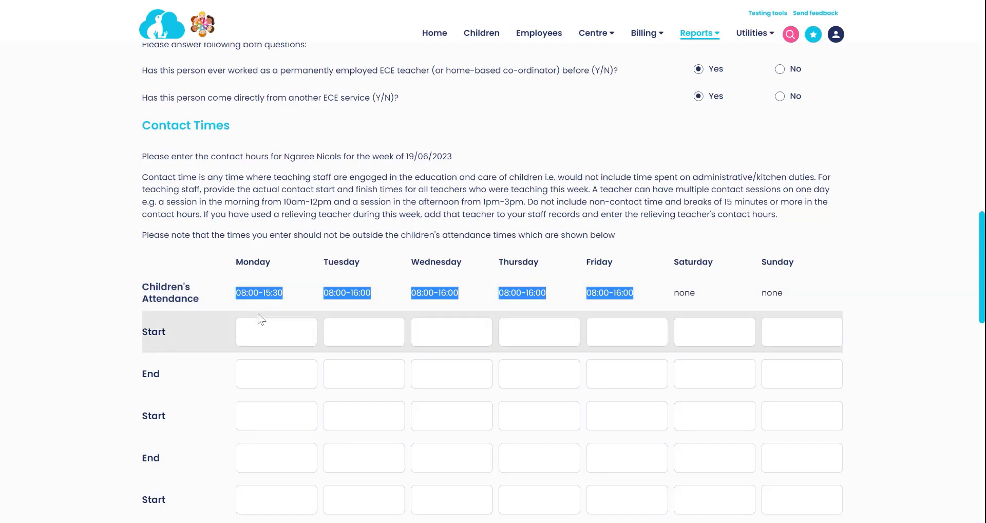
{"action": "left_click", "coordinate": [276, 332]}
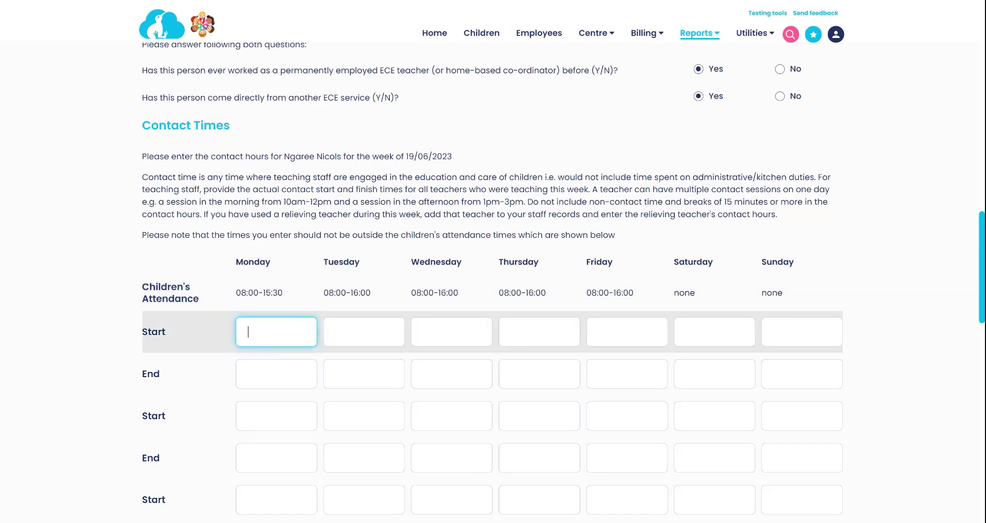
{"action": "type", "text": "9"}
{"action": "key", "text": "Tab"}
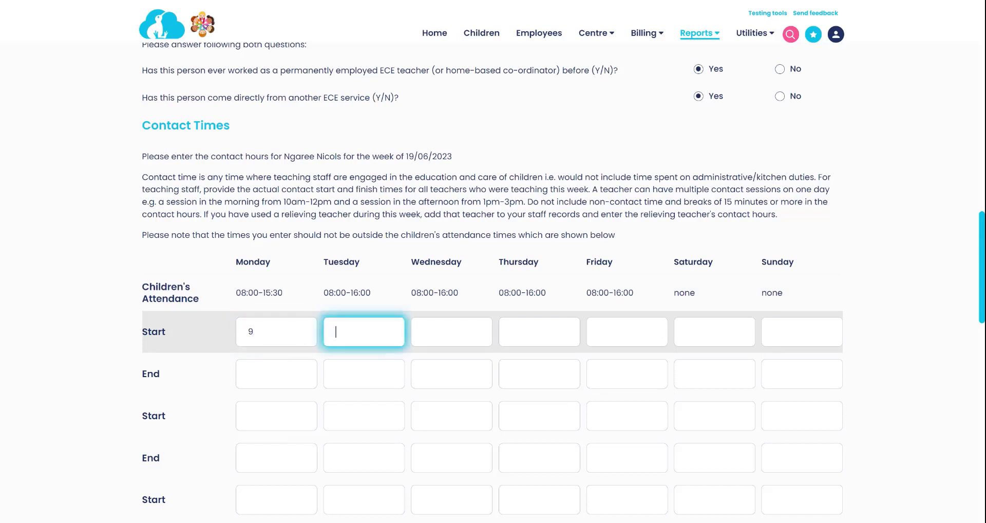
{"action": "type", "text": "9"}
{"action": "key", "text": "Tab"}
{"action": "type", "text": "9"}
{"action": "key", "text": "Tab"}
{"action": "type", "text": "9"}
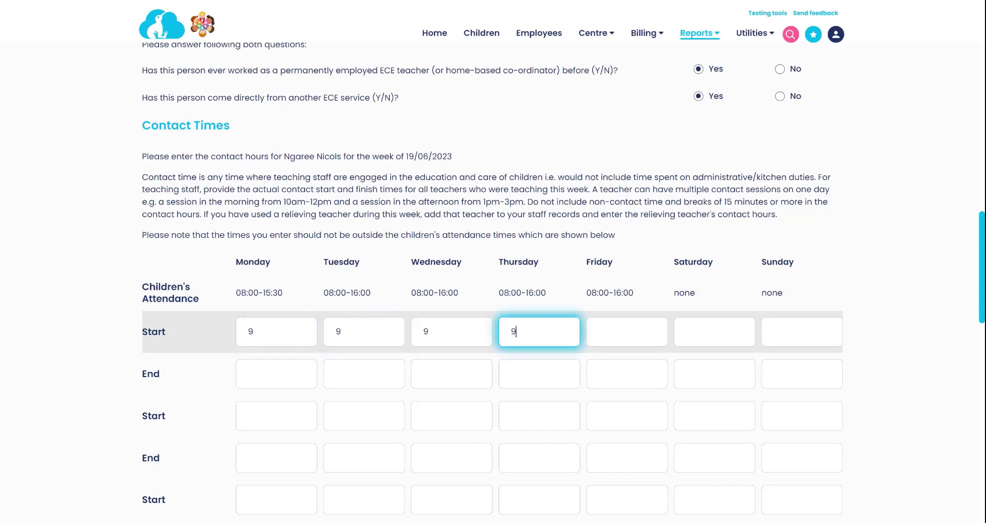
{"action": "key", "text": "Tab"}
{"action": "type", "text": "9"}
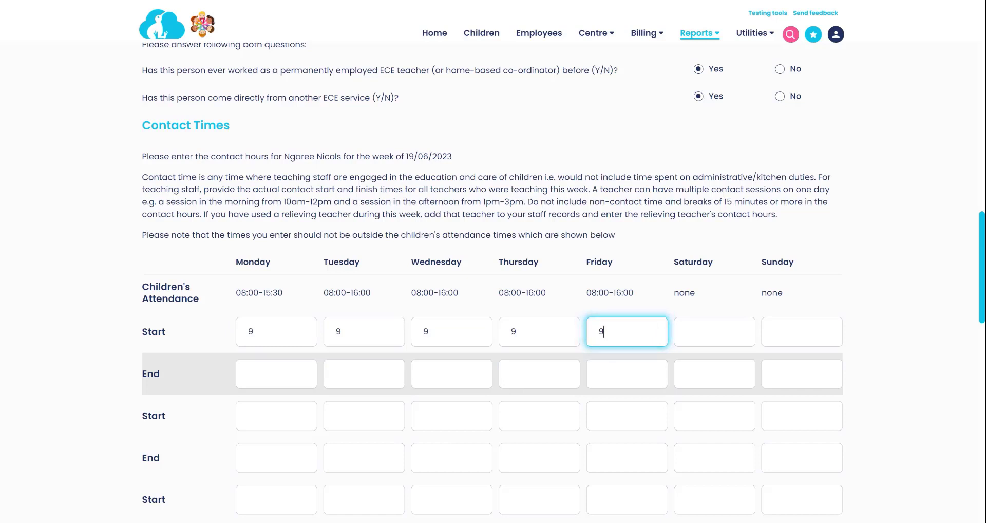
Enter first-session contact end times of 15 for Monday to Friday
{"action": "left_click", "coordinate": [277, 374]}
{"action": "type", "text": "15"}
{"action": "key", "text": "Tab"}
{"action": "type", "text": "15"}
{"action": "key", "text": "Tab"}
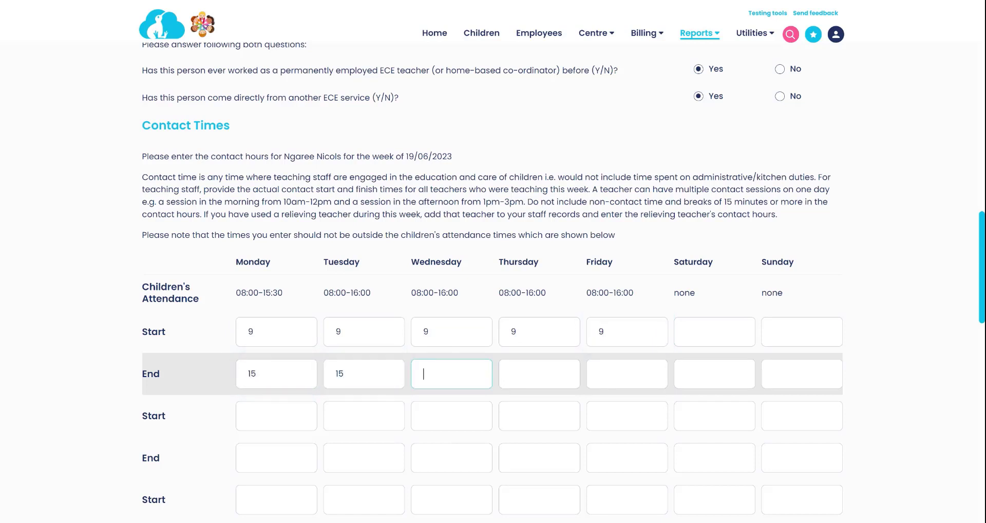
{"action": "type", "text": "15"}
{"action": "key", "text": "Tab"}
{"action": "type", "text": "15"}
{"action": "key", "text": "Tab"}
{"action": "type", "text": "15"}
{"action": "key", "text": "Tab"}
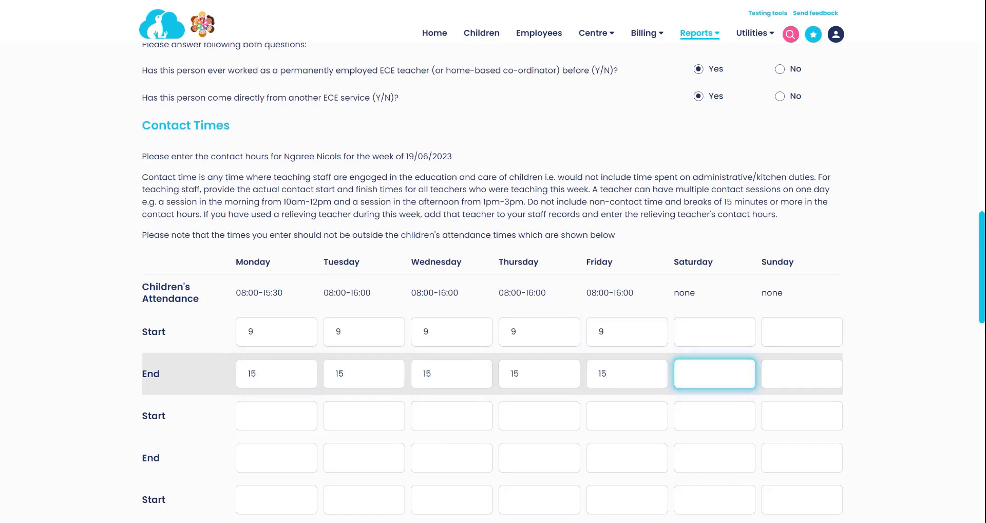
{"action": "left_click", "coordinate": [306, 386]}
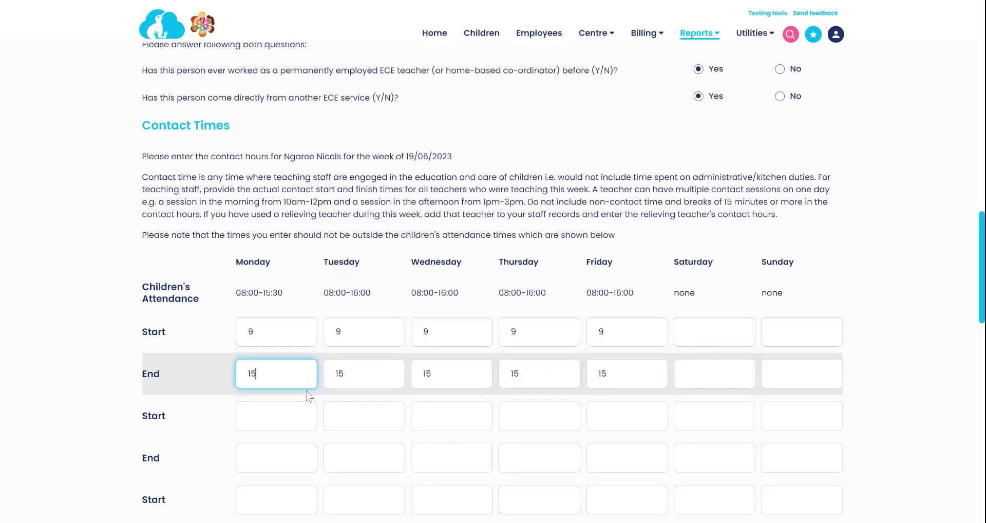
Answer Yes to the paid and permanently appointed questions for the Senior Management Staff role, leaving full time as No
{"action": "scroll", "coordinate": [306, 390], "scroll_direction": "down", "scroll_amount": 3}
{"action": "scroll", "coordinate": [306, 390], "scroll_direction": "down", "scroll_amount": 7}
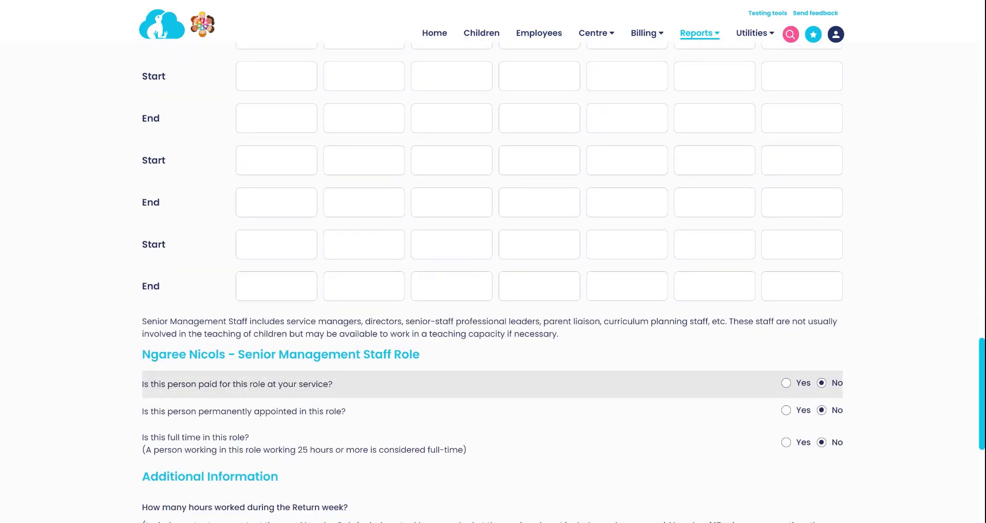
{"action": "scroll", "coordinate": [153, 307], "scroll_direction": "down", "scroll_amount": 1}
{"action": "left_click_drag", "start_coordinate": [140, 297], "coordinate": [440, 294]}
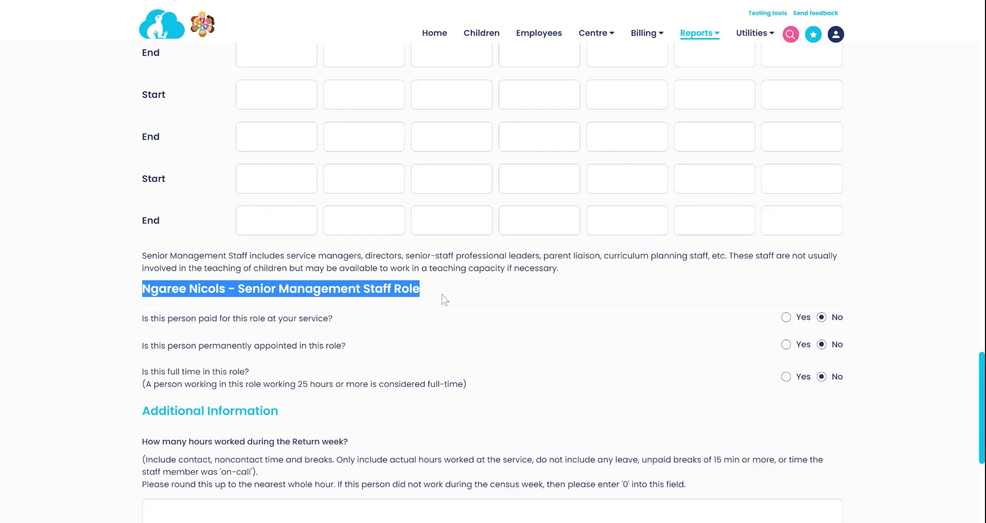
{"action": "left_click", "coordinate": [786, 345]}
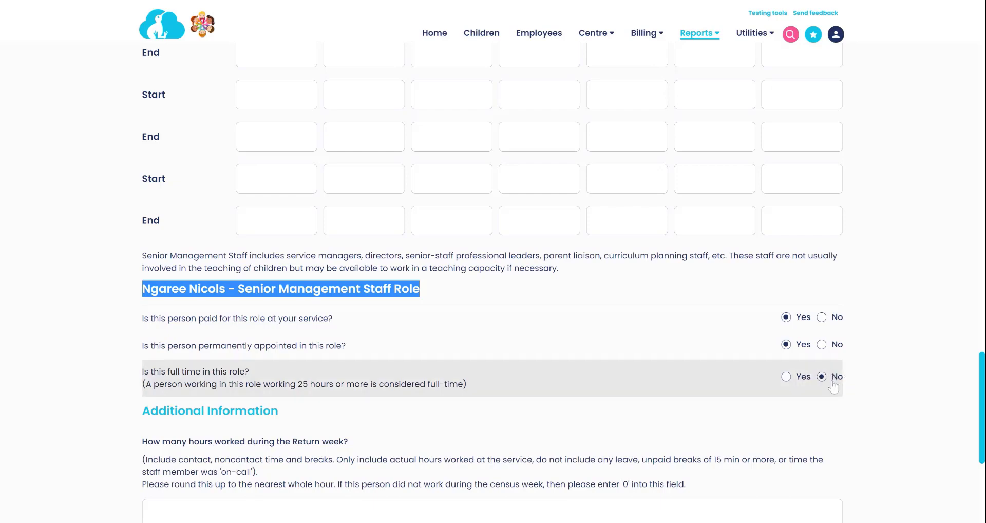
Review the instructions on counting and rounding hours, and record 45 hours worked during the Return week
{"action": "scroll", "coordinate": [470, 352], "scroll_direction": "down", "scroll_amount": 4}
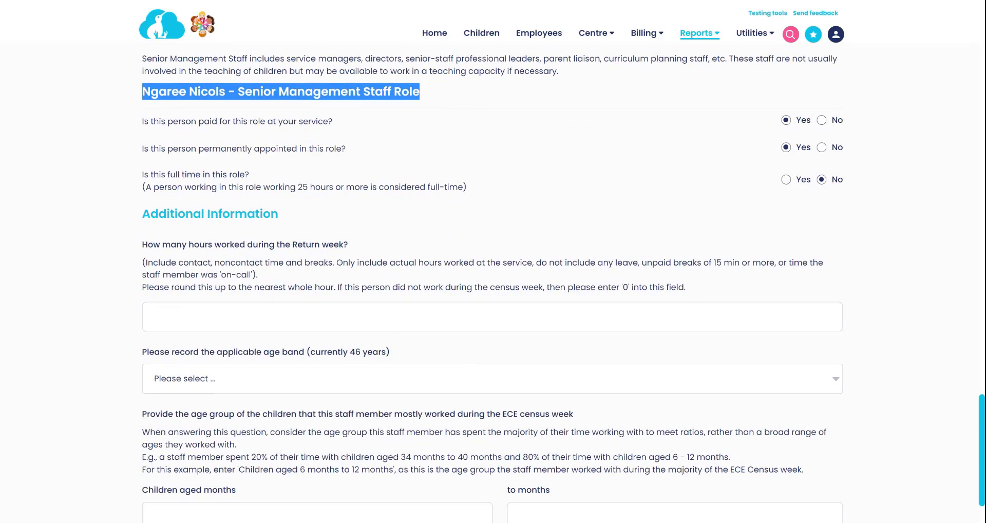
{"action": "left_click_drag", "start_coordinate": [258, 275], "coordinate": [143, 267]}
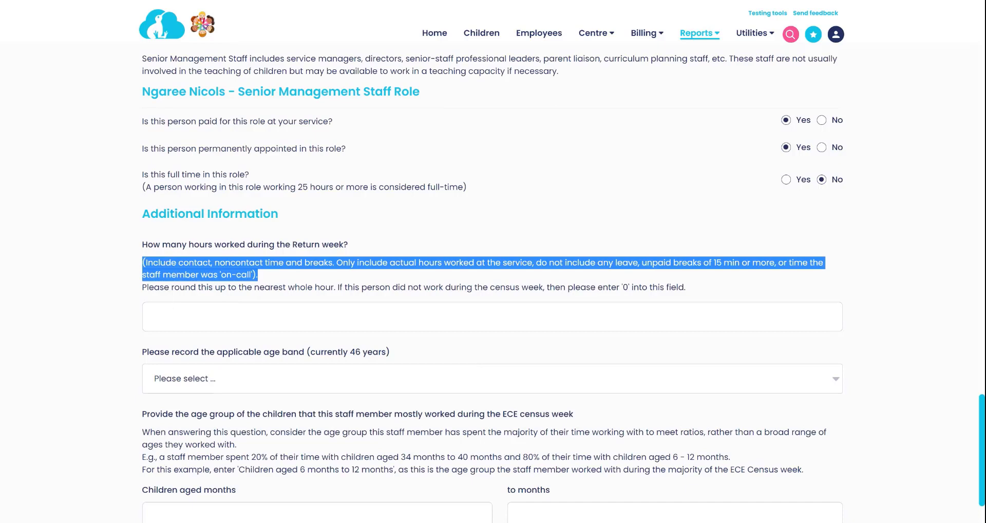
{"action": "left_click_drag", "start_coordinate": [142, 286], "coordinate": [282, 303]}
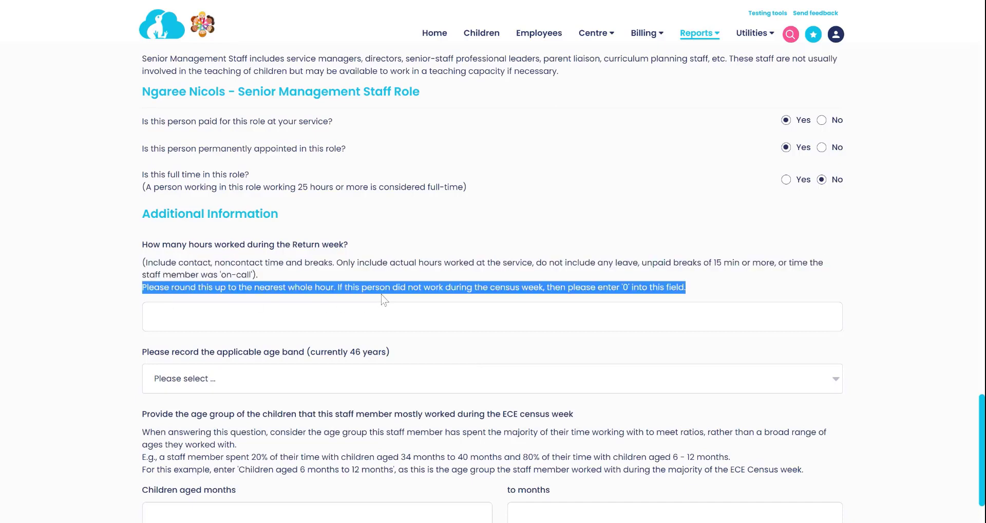
{"action": "left_click", "coordinate": [281, 316]}
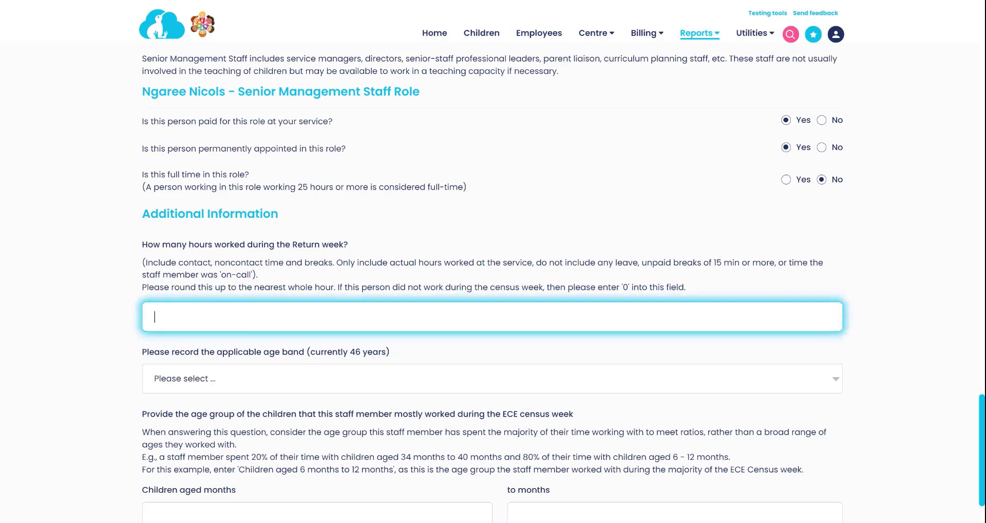
{"action": "type", "text": "45"}
Check the staff member's current age and set the applicable age band to 46-50 years old
{"action": "scroll", "coordinate": [492, 256], "scroll_direction": "down", "scroll_amount": 1}
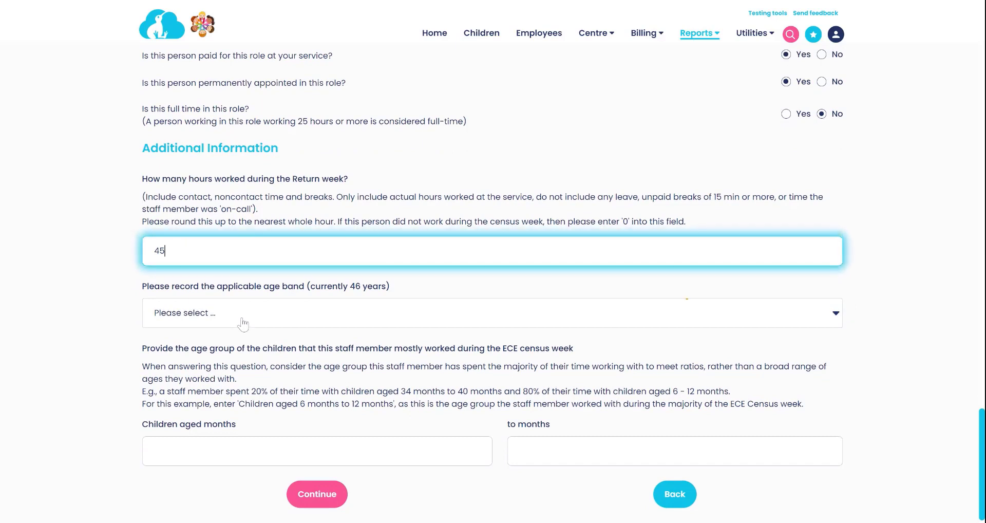
{"action": "left_click_drag", "start_coordinate": [304, 289], "coordinate": [381, 289]}
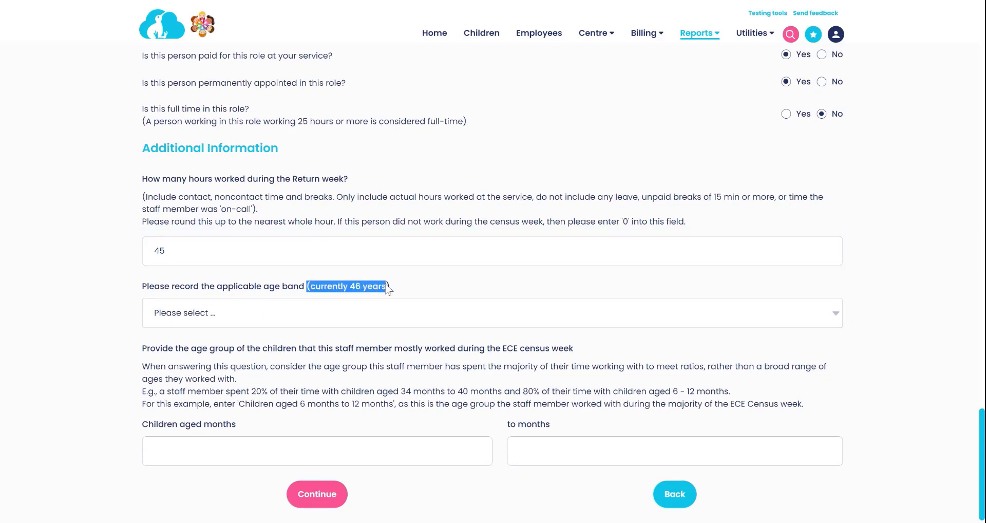
{"action": "left_click", "coordinate": [308, 317]}
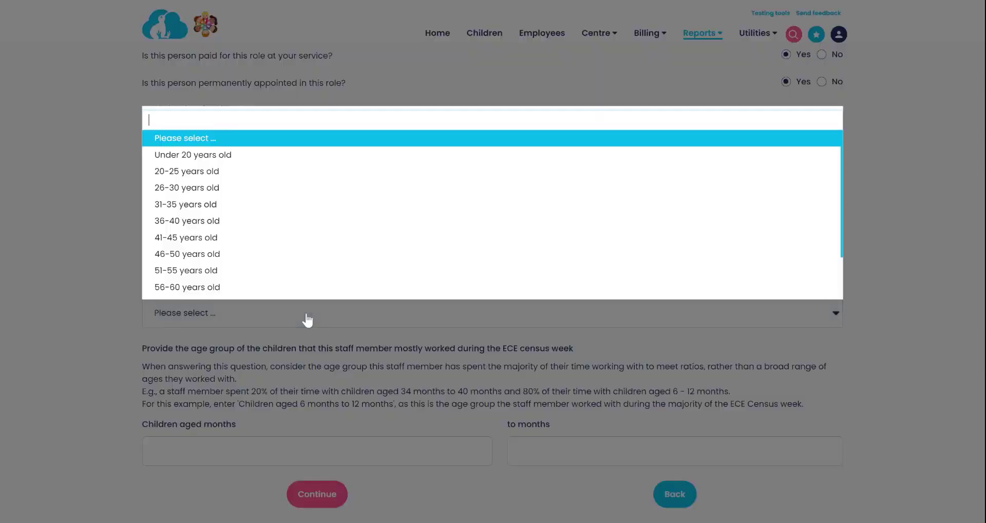
{"action": "left_click", "coordinate": [192, 256]}
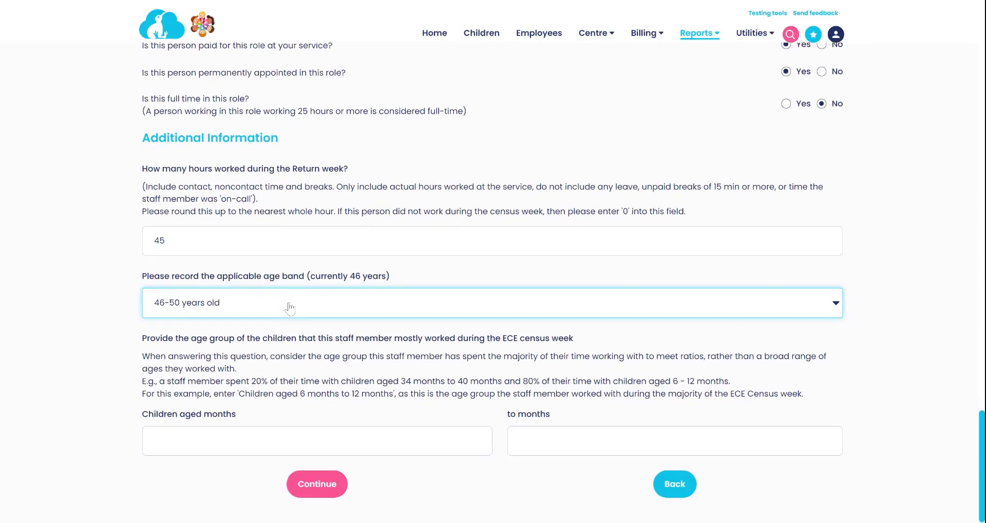
Set the age group of children mostly worked with to 3 to 24 months and continue to the staff list
{"action": "left_click", "coordinate": [257, 440]}
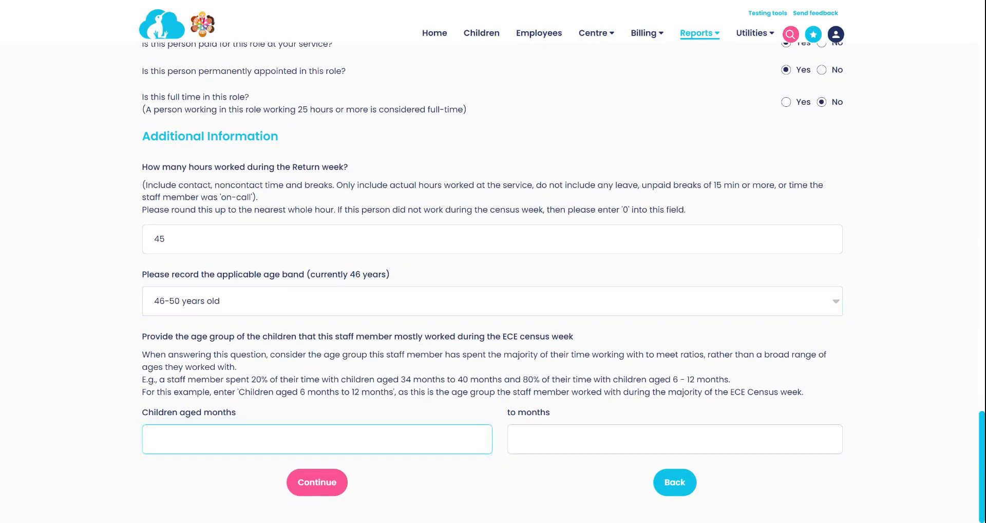
{"action": "type", "text": "3"}
{"action": "key", "text": "Tab"}
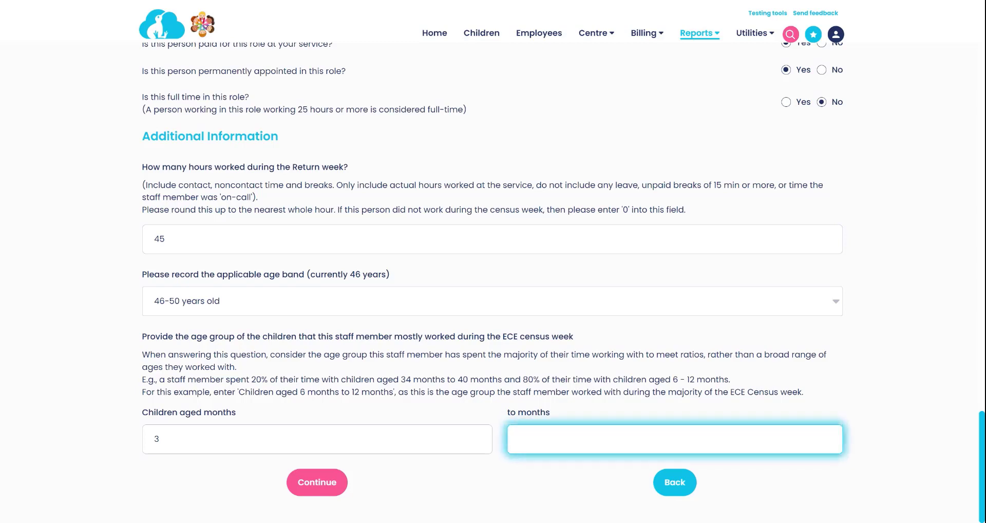
{"action": "type", "text": "24"}
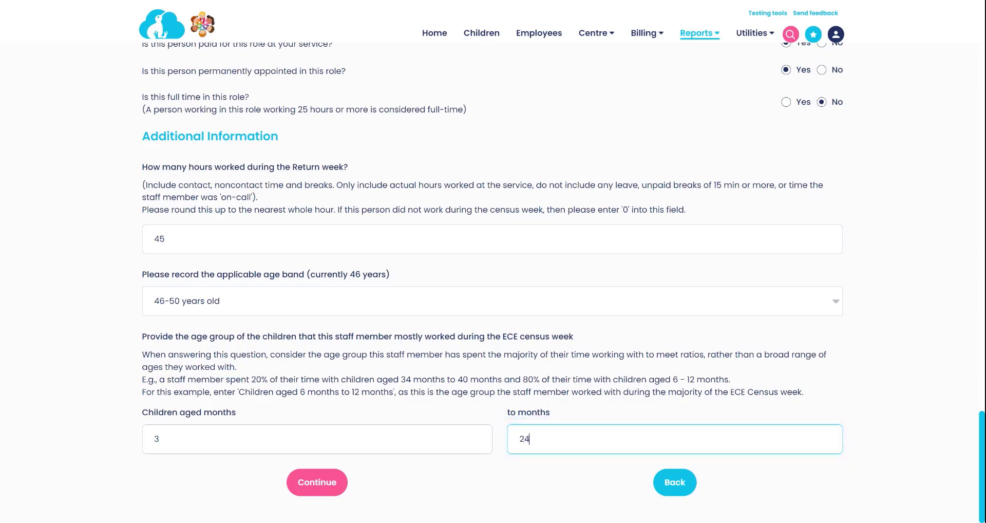
{"action": "left_click", "coordinate": [323, 485]}
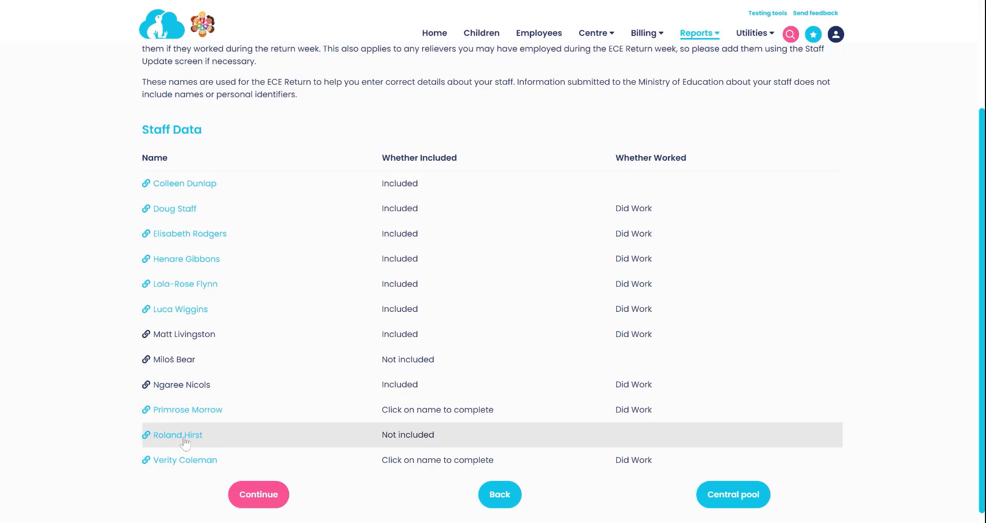
Open the next incomplete staff member, assign the Support Staff role, and continue
{"action": "left_click", "coordinate": [199, 414]}
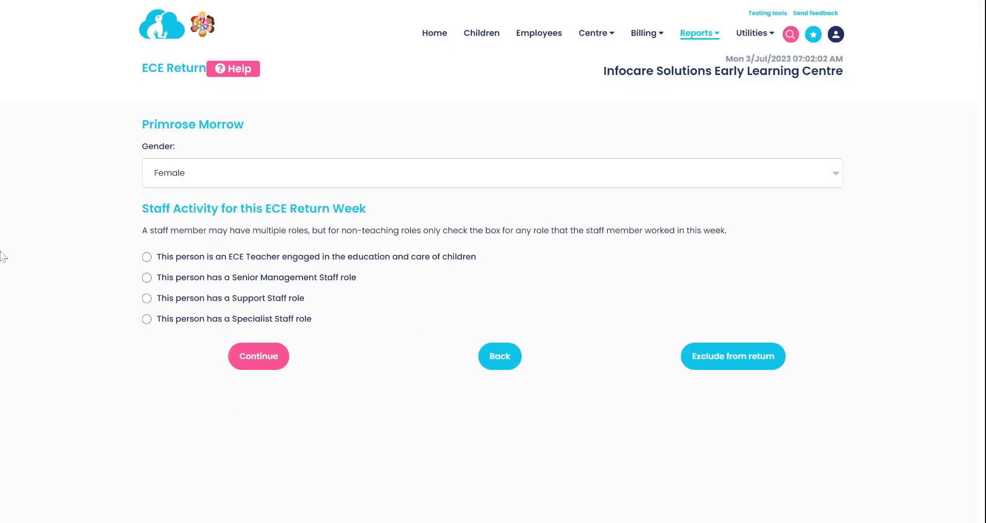
{"action": "left_click", "coordinate": [147, 299]}
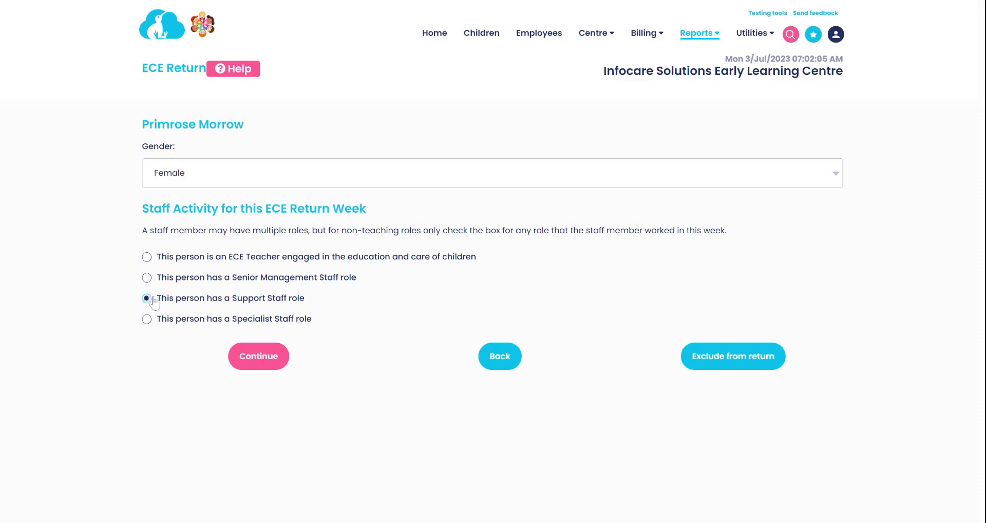
{"action": "left_click", "coordinate": [281, 356]}
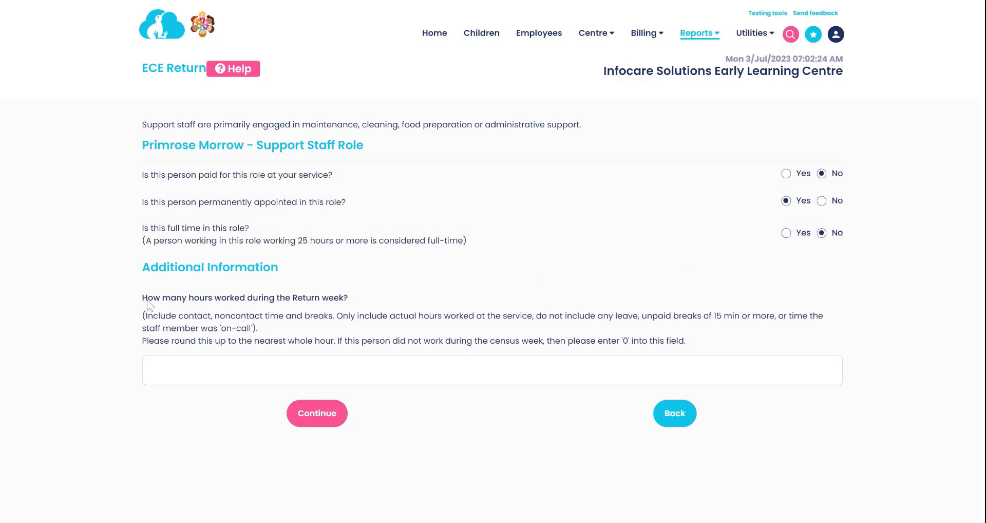
Record 25 hours worked during the Return week for the support staff member and continue
{"action": "left_click_drag", "start_coordinate": [147, 302], "coordinate": [349, 305]}
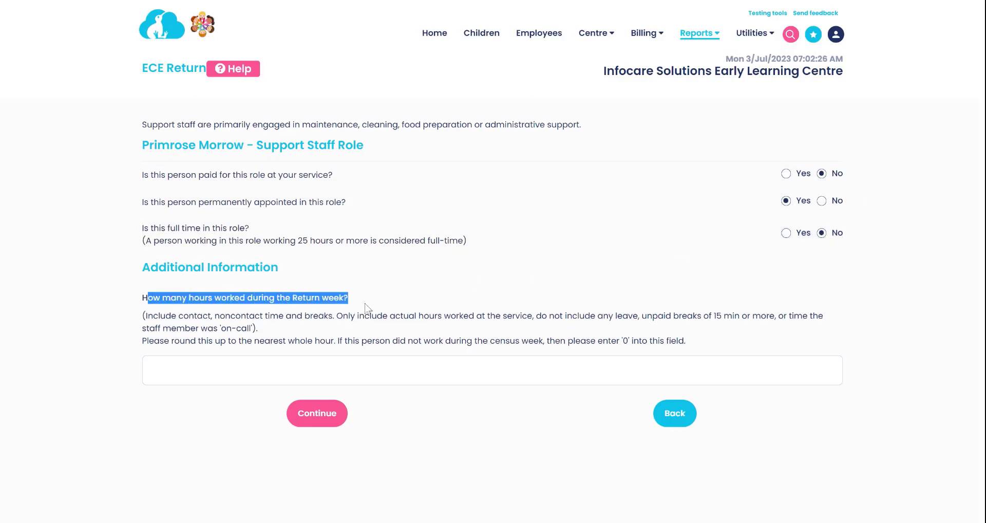
{"action": "left_click", "coordinate": [329, 370]}
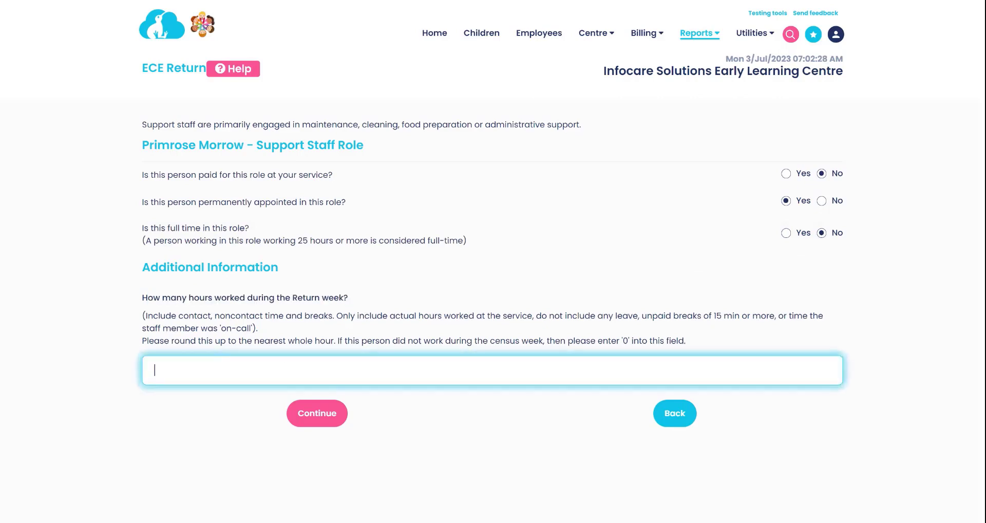
{"action": "type", "text": "25"}
{"action": "left_click", "coordinate": [328, 417]}
Open the last incomplete staff member as an ECE Teacher and select the bachelor's degree (E20) as highest ECE qualification
{"action": "scroll", "coordinate": [329, 421], "scroll_direction": "down", "scroll_amount": 3}
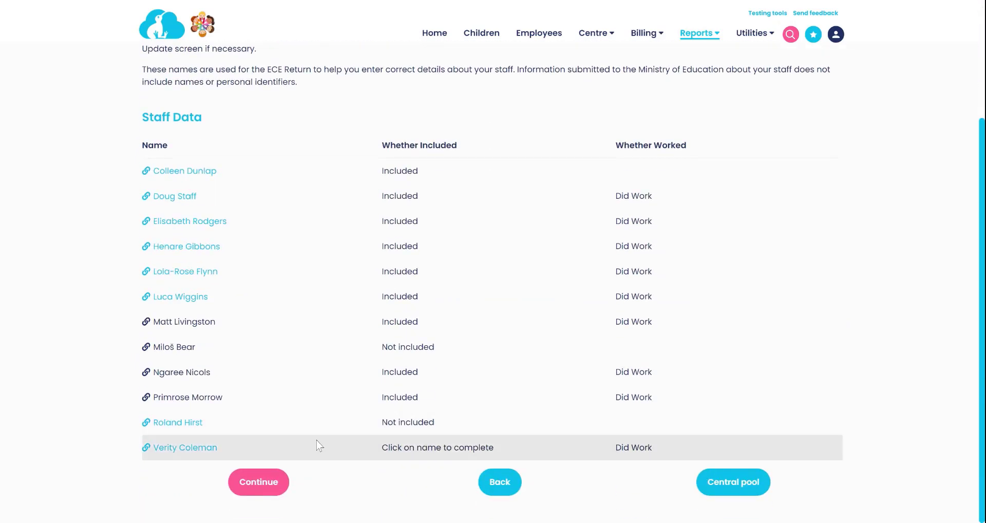
{"action": "left_click", "coordinate": [200, 449]}
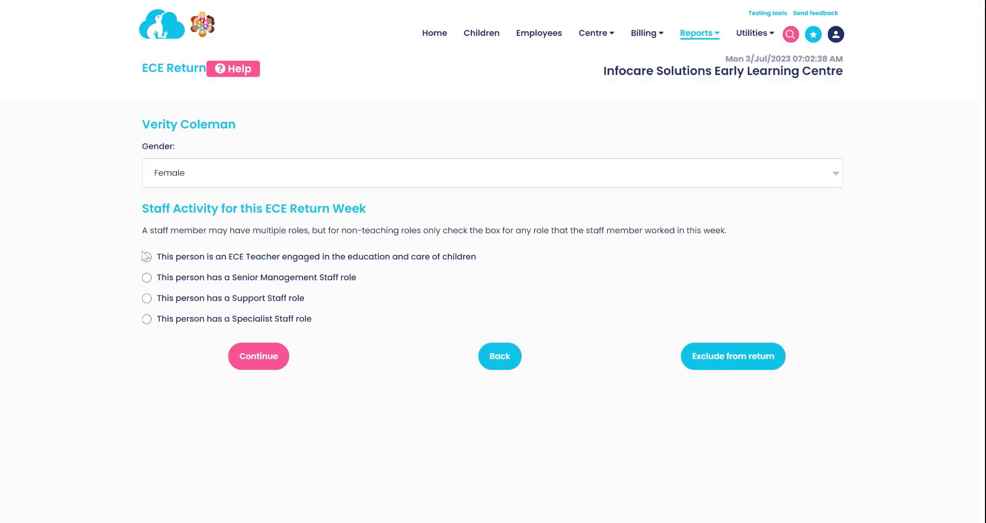
{"action": "left_click", "coordinate": [263, 358]}
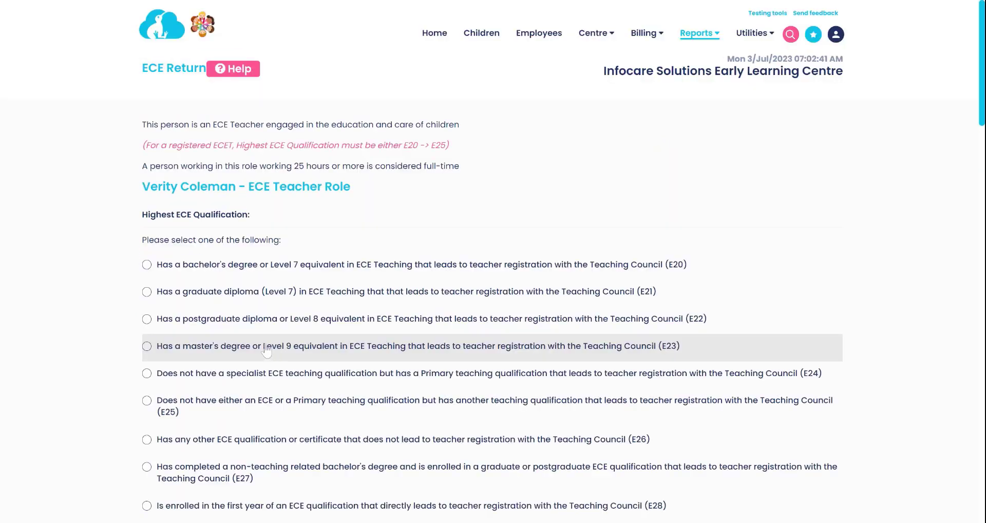
{"action": "left_click", "coordinate": [146, 264]}
Set the teacher's Ethnicity 2 to English
{"action": "scroll", "coordinate": [392, 344], "scroll_direction": "down", "scroll_amount": 5}
{"action": "scroll", "coordinate": [391, 344], "scroll_direction": "down", "scroll_amount": 4}
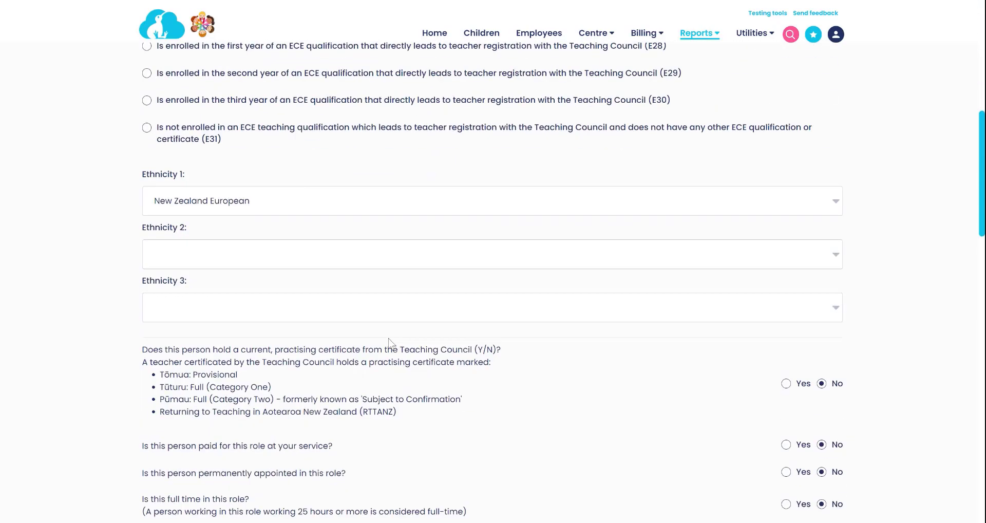
{"action": "left_click", "coordinate": [210, 264]}
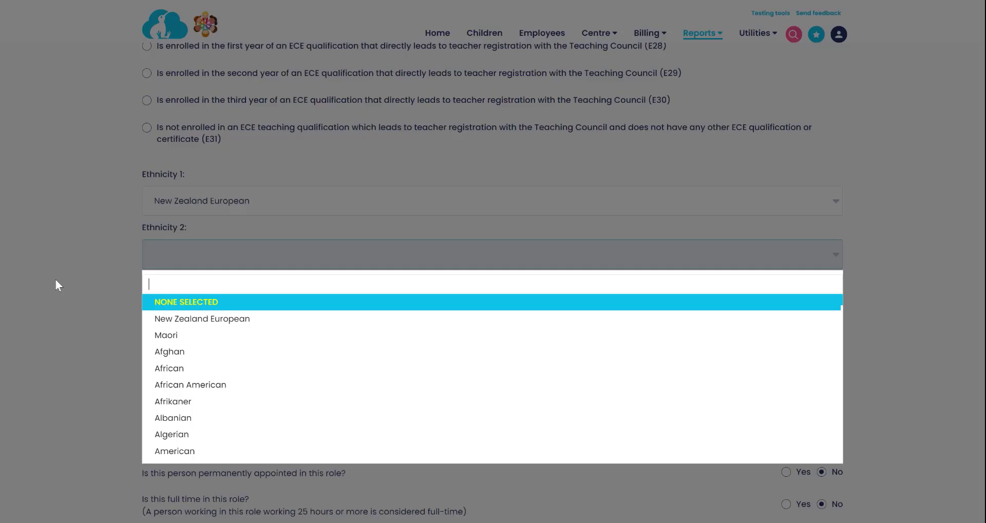
{"action": "type", "text": "eng"}
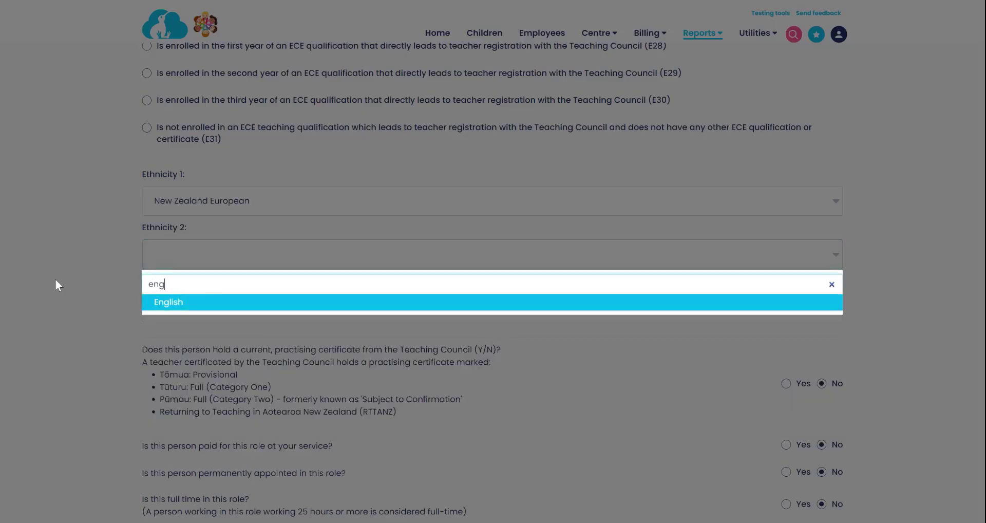
{"action": "left_click", "coordinate": [185, 304]}
Answer Yes to the practising certificate, paid role, permanent appointment and full-time questions for the ECE Teacher role
{"action": "scroll", "coordinate": [646, 306], "scroll_direction": "down", "scroll_amount": 1}
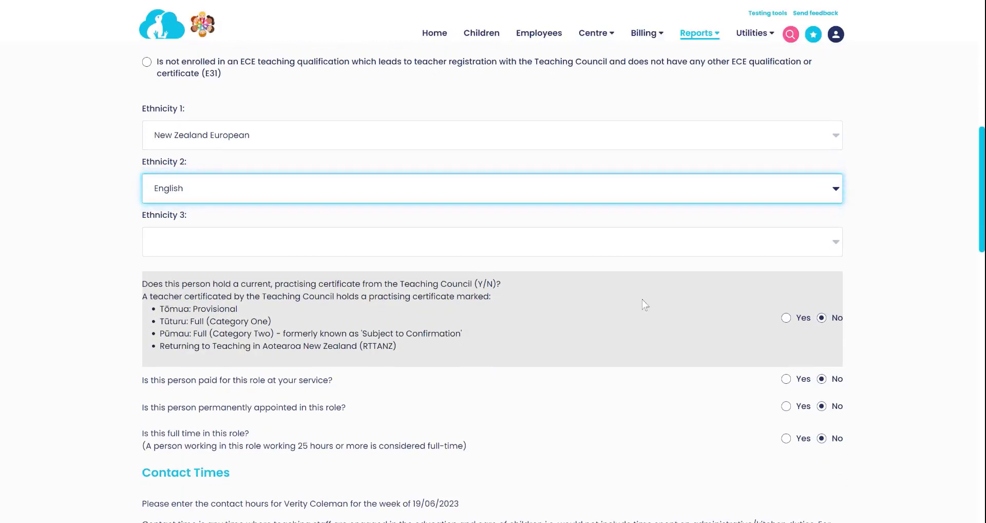
{"action": "left_click", "coordinate": [787, 318]}
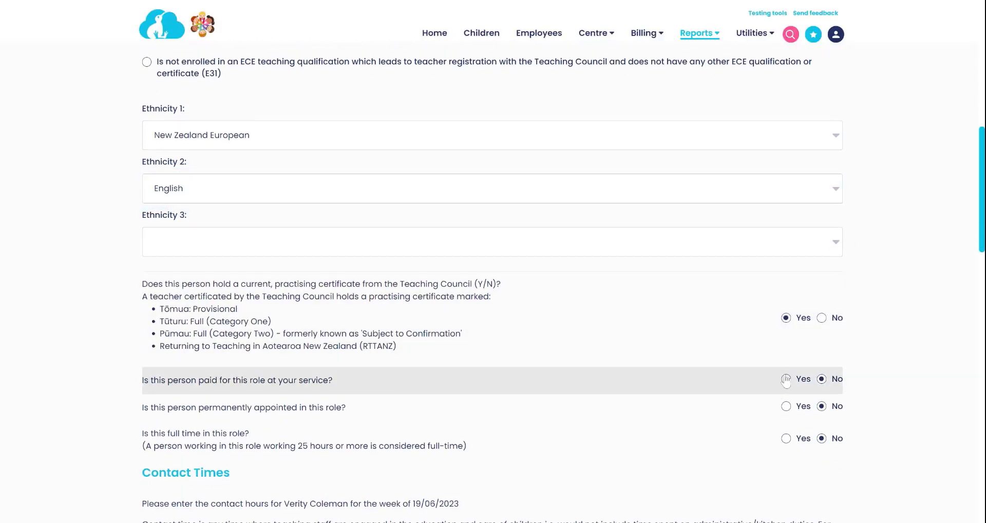
{"action": "left_click", "coordinate": [787, 379]}
{"action": "left_click", "coordinate": [786, 407]}
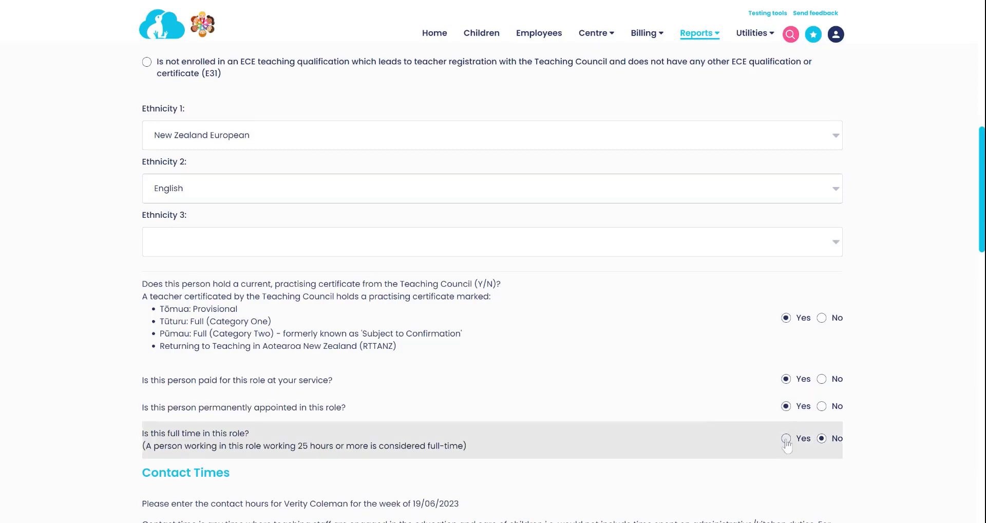
{"action": "left_click", "coordinate": [787, 438]}
Enter the teacher's contact start times as 830 for Monday and Tuesday and 930 for Wednesday, Thursday and Friday
{"action": "scroll", "coordinate": [590, 365], "scroll_direction": "down", "scroll_amount": 3}
{"action": "scroll", "coordinate": [590, 365], "scroll_direction": "down", "scroll_amount": 5}
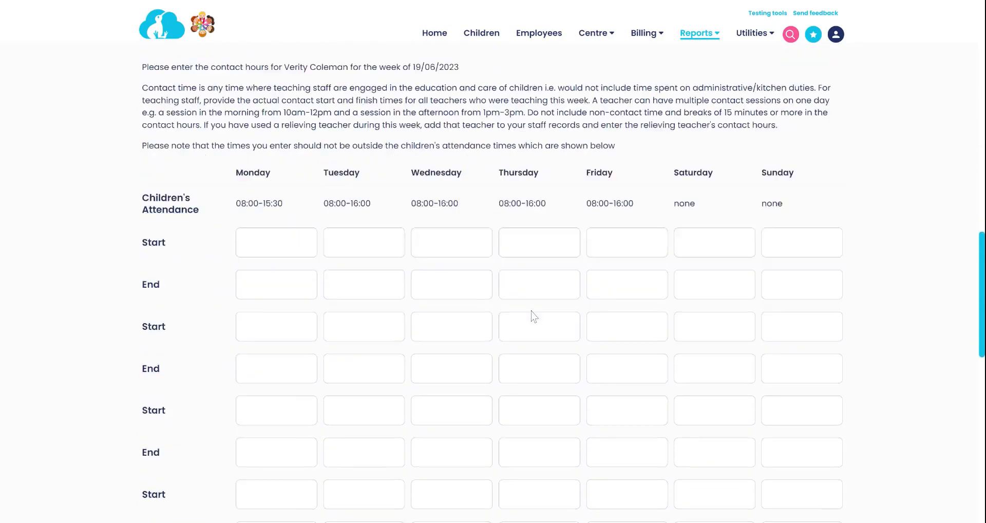
{"action": "left_click", "coordinate": [276, 219]}
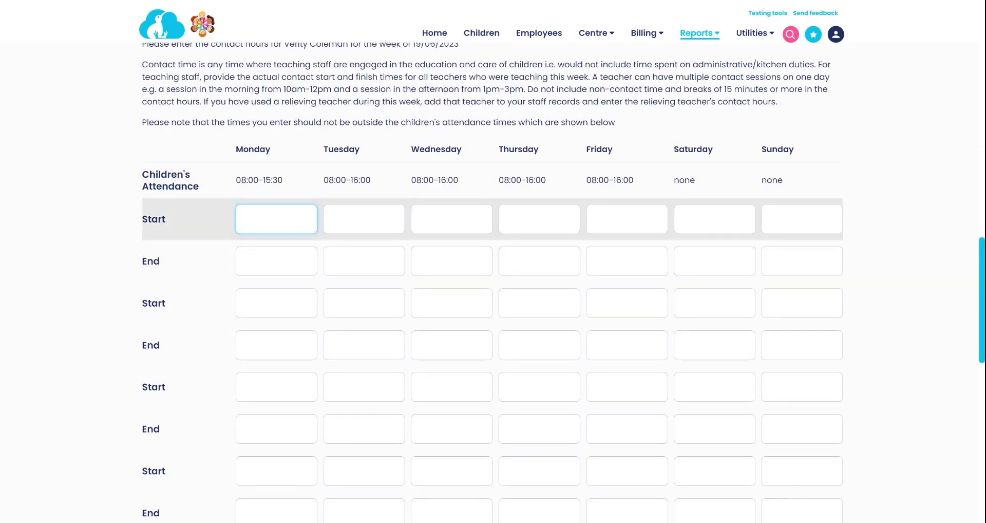
{"action": "type", "text": "830"}
{"action": "key", "text": "Tab"}
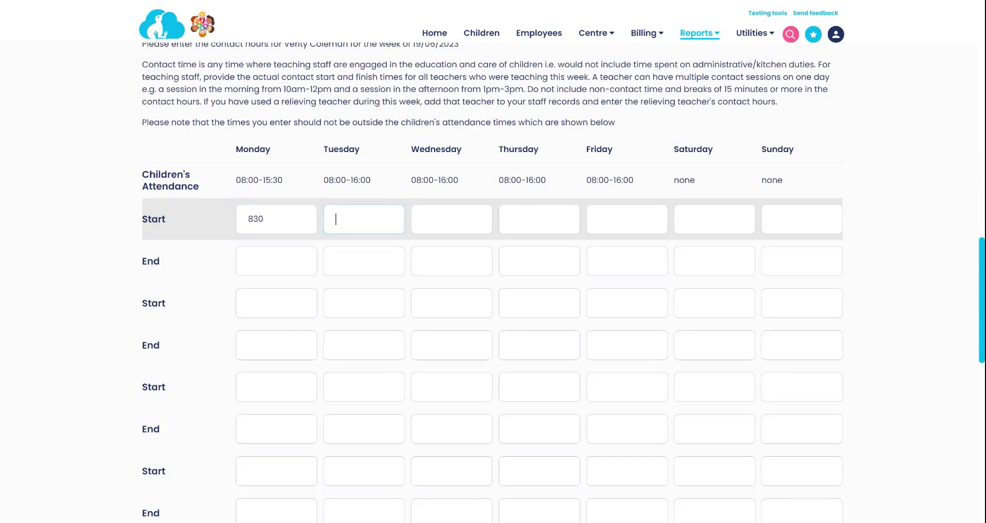
{"action": "type", "text": "830"}
{"action": "key", "text": "Tab"}
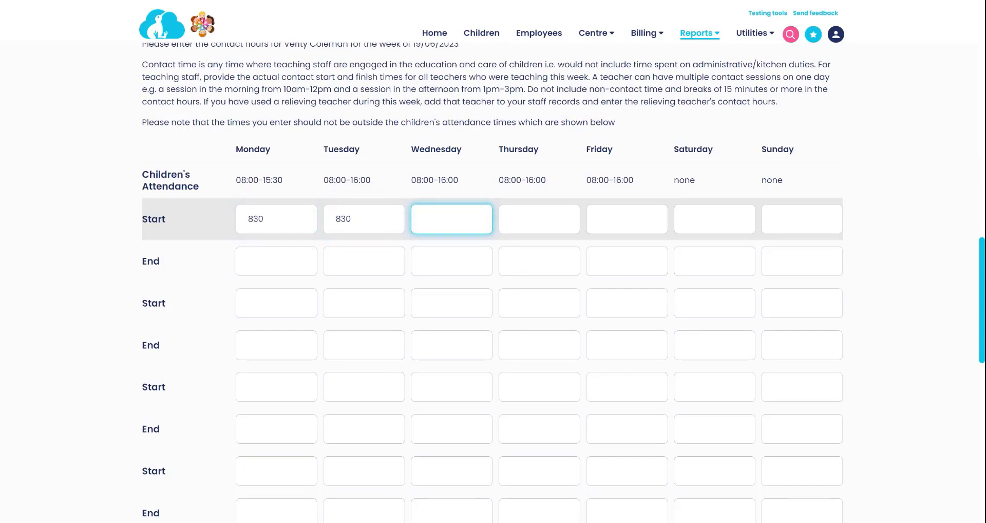
{"action": "type", "text": "930"}
{"action": "key", "text": "Tab"}
{"action": "type", "text": "930"}
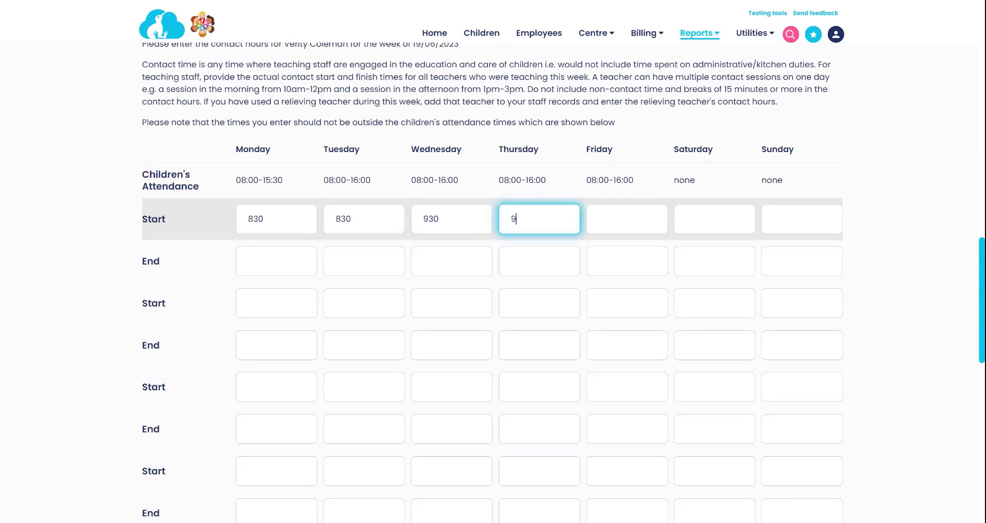
{"action": "key", "text": "Tab"}
{"action": "type", "text": "930"}
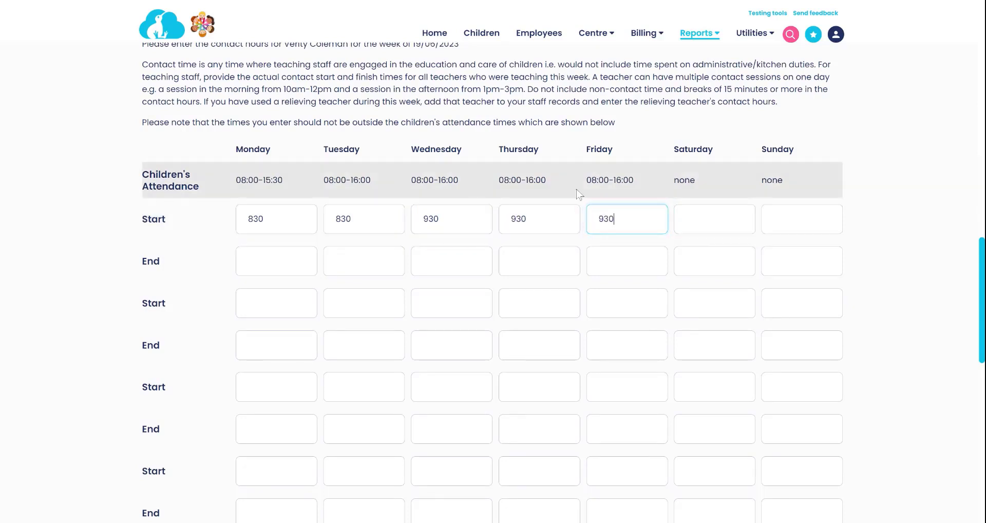
Enter the teacher's contact end times as 1530 for Monday and 16 for Tuesday through Friday
{"action": "key", "text": "shift+Tab"}
{"action": "left_click_drag", "start_coordinate": [551, 180], "coordinate": [492, 181]}
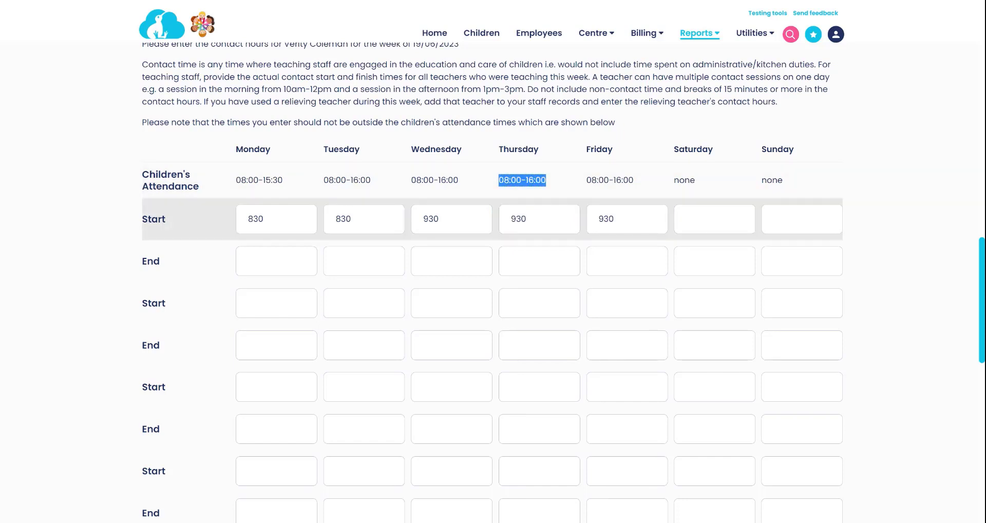
{"action": "left_click", "coordinate": [267, 261]}
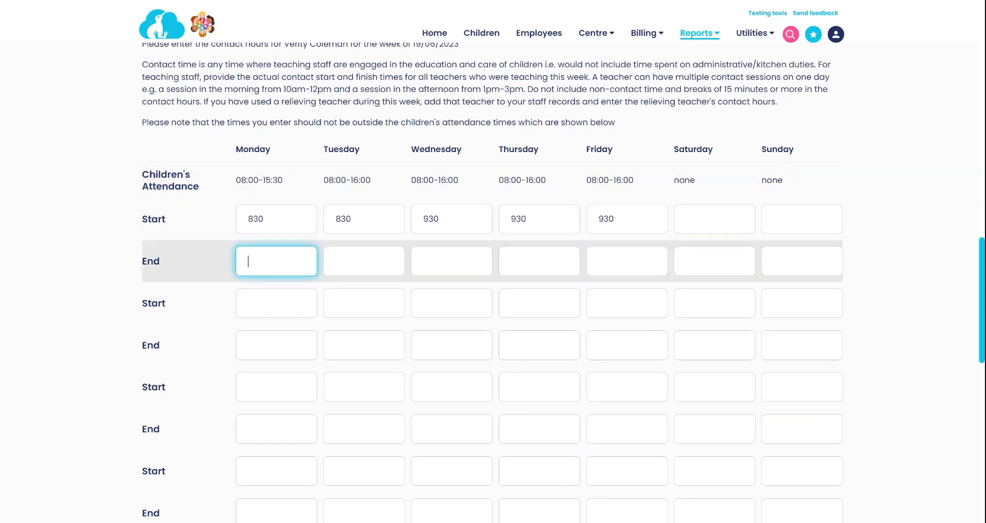
{"action": "type", "text": "1530"}
{"action": "key", "text": "Tab"}
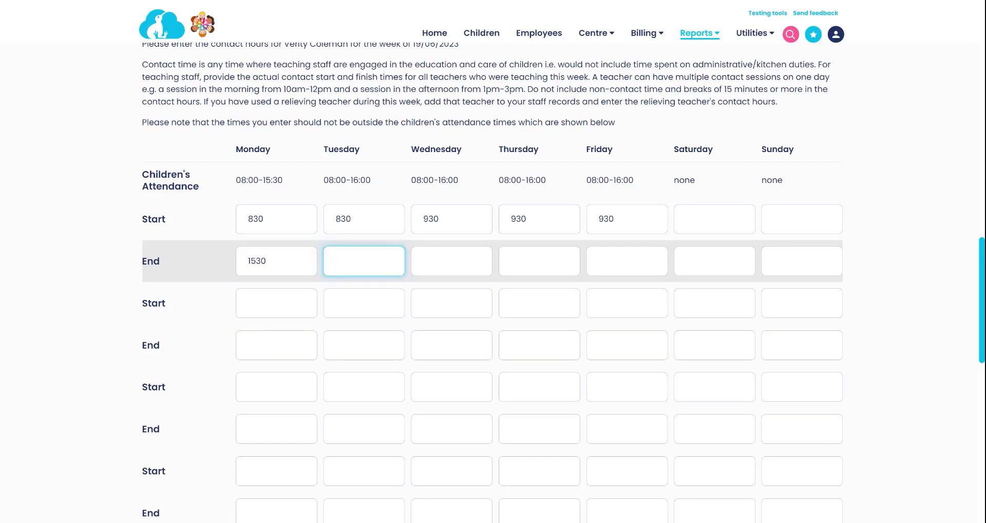
{"action": "type", "text": "16"}
{"action": "key", "text": "Tab"}
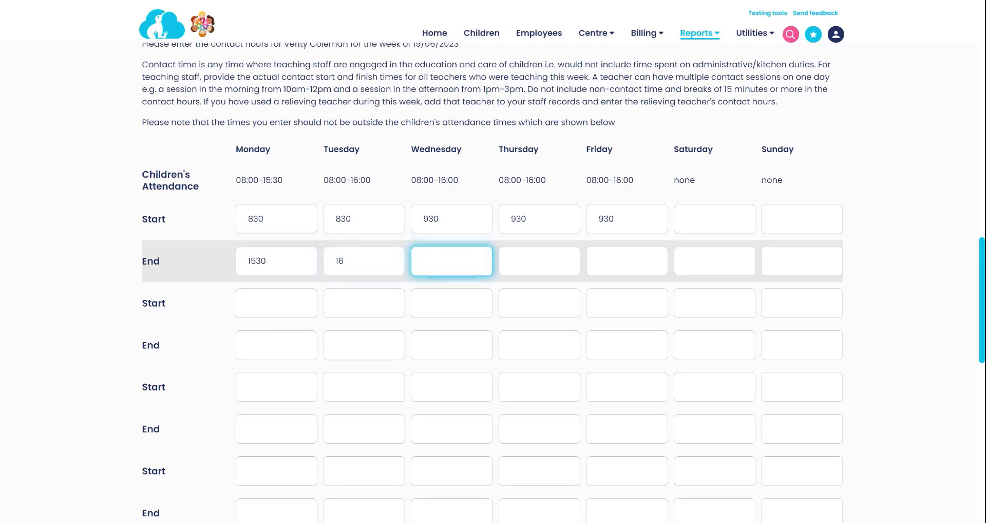
{"action": "type", "text": "16"}
{"action": "key", "text": "Tab"}
{"action": "type", "text": "16"}
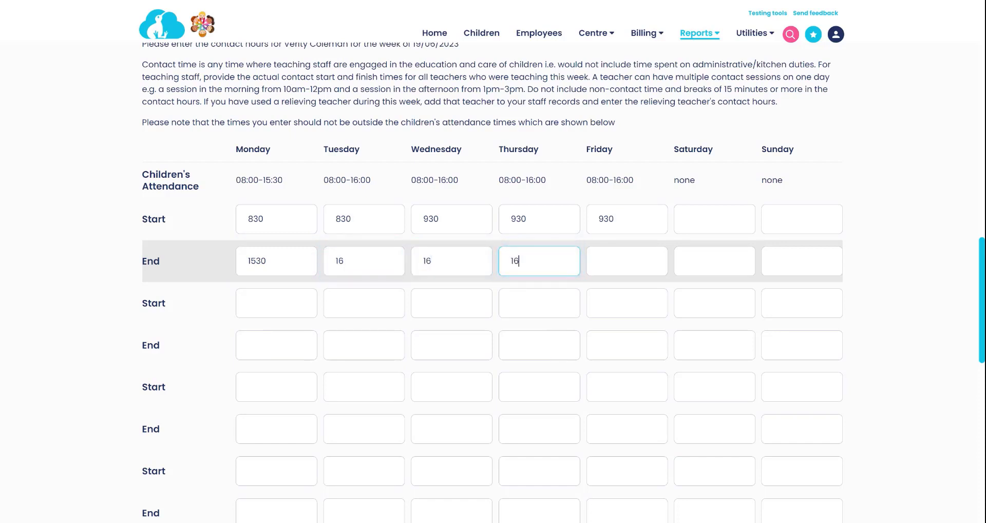
{"action": "key", "text": "Tab"}
{"action": "type", "text": "16"}
{"action": "key", "text": "Tab"}
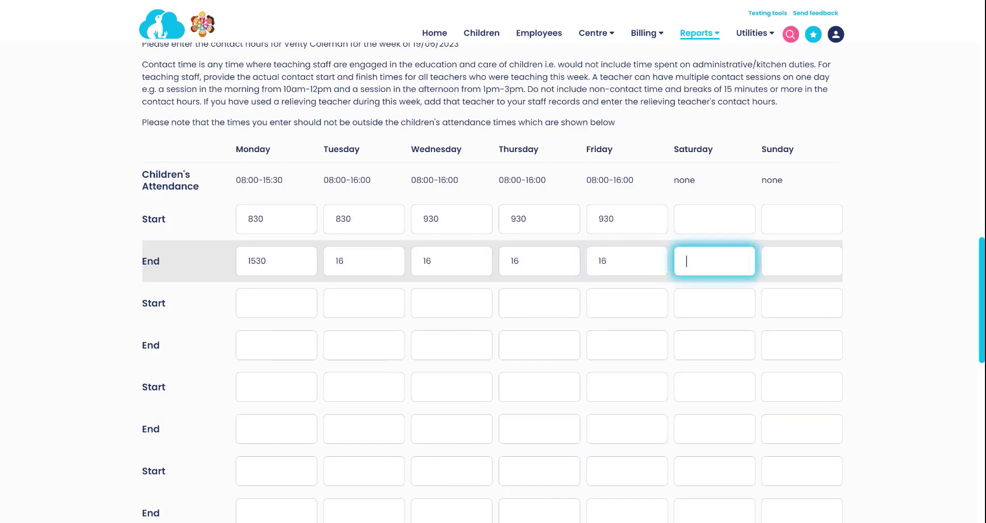
Record 35 hours worked during the Return week and set the age band to 26-30 years old
{"action": "scroll", "coordinate": [492, 283], "scroll_direction": "down", "scroll_amount": 7}
{"action": "scroll", "coordinate": [280, 265], "scroll_direction": "down", "scroll_amount": 2}
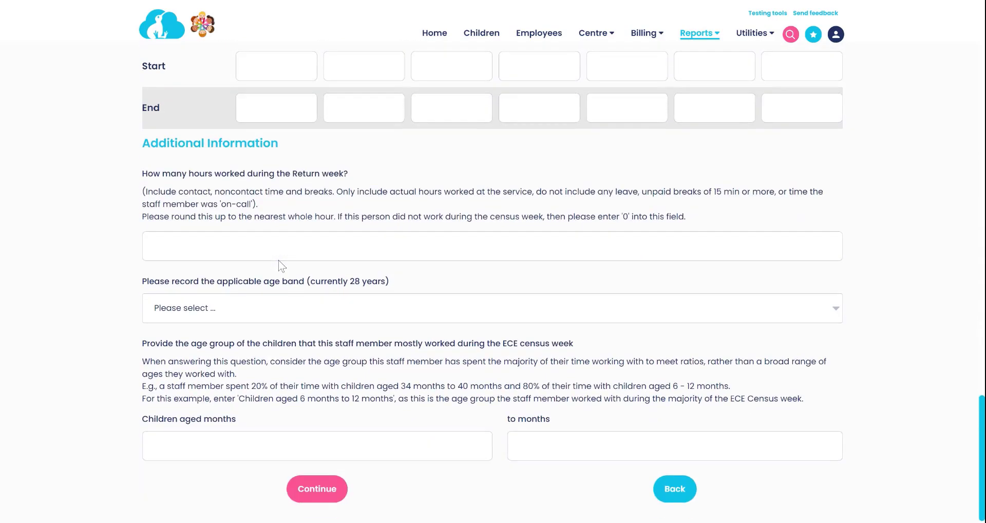
{"action": "left_click", "coordinate": [280, 246]}
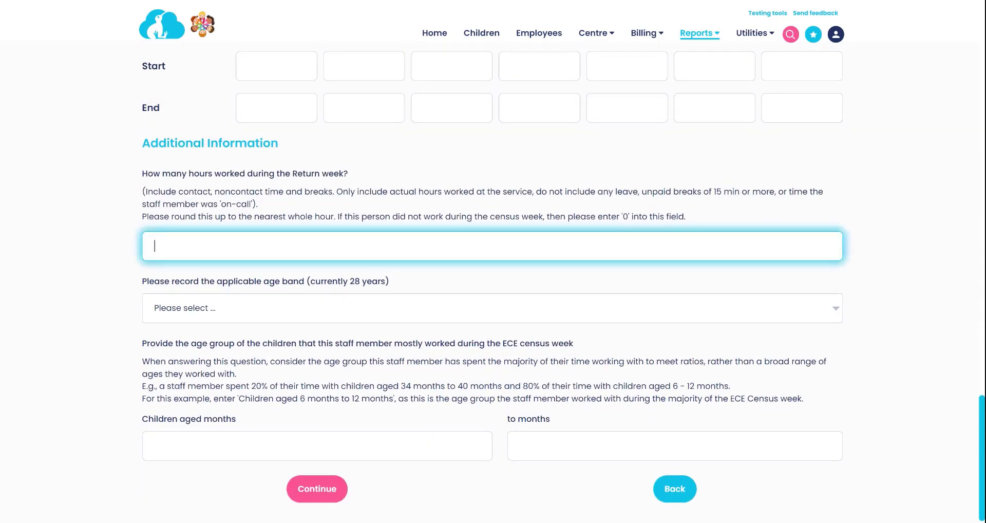
{"action": "type", "text": "35"}
{"action": "key", "text": "BackSpace"}
{"action": "type", "text": "5"}
{"action": "left_click", "coordinate": [240, 317]}
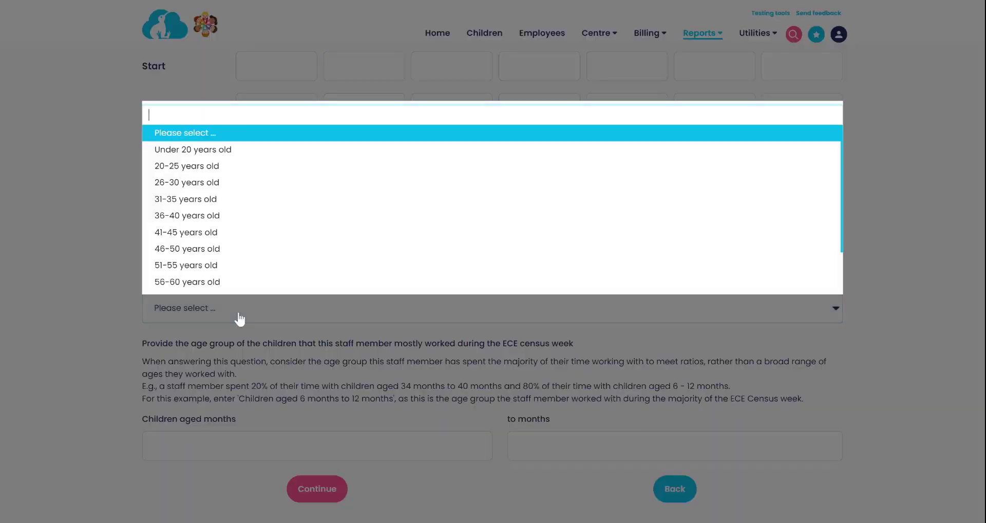
{"action": "left_click", "coordinate": [198, 183]}
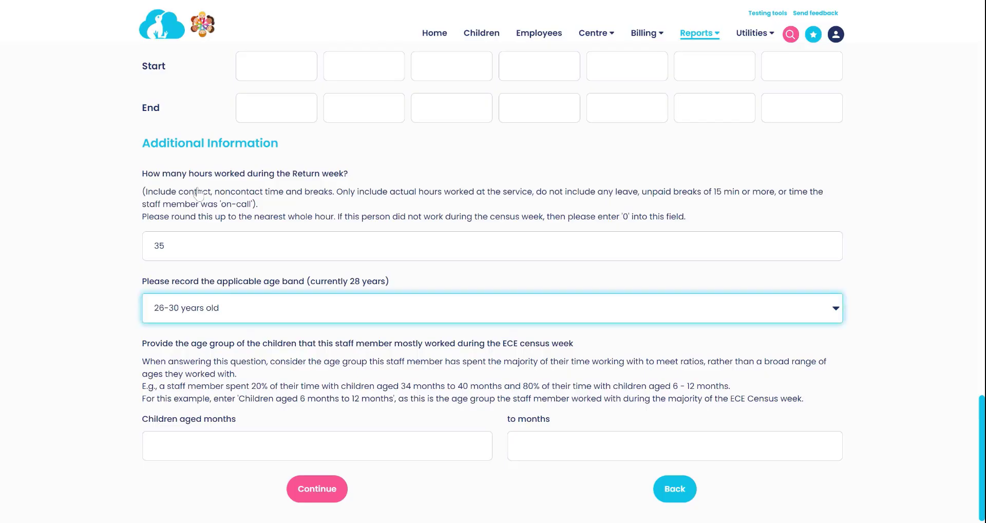
Set the age group of children mostly worked with as 24 to 60 months and continue to the staff list
{"action": "scroll", "coordinate": [305, 424], "scroll_direction": "down", "scroll_amount": 1}
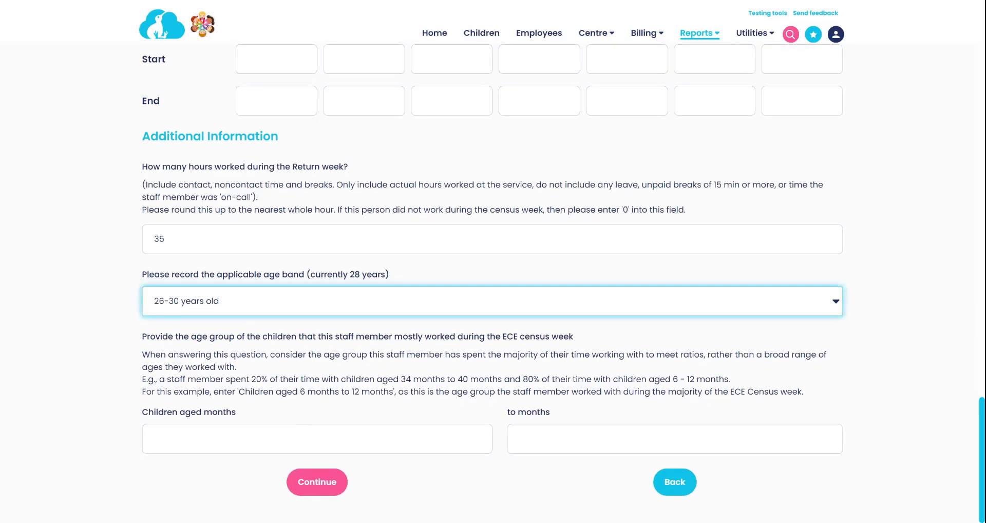
{"action": "left_click", "coordinate": [308, 439]}
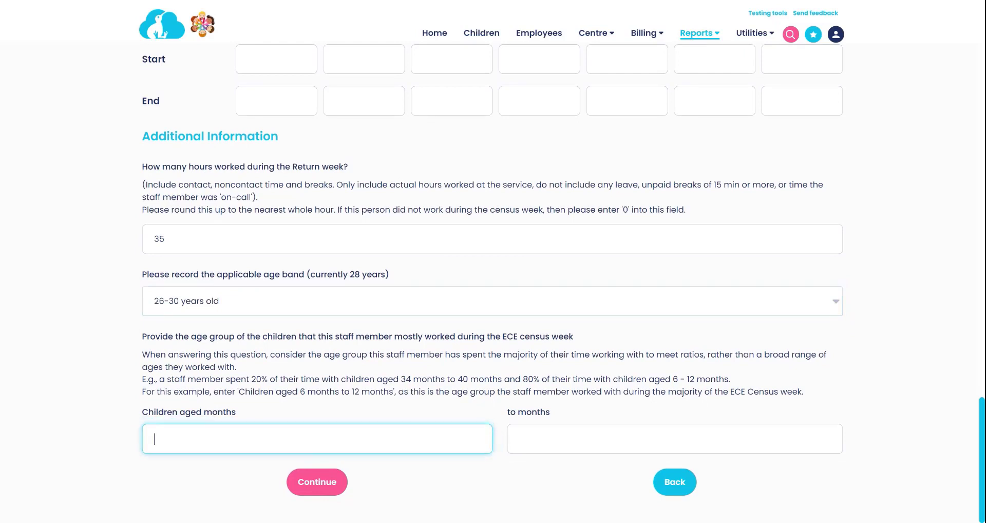
{"action": "type", "text": "24"}
{"action": "key", "text": "Tab"}
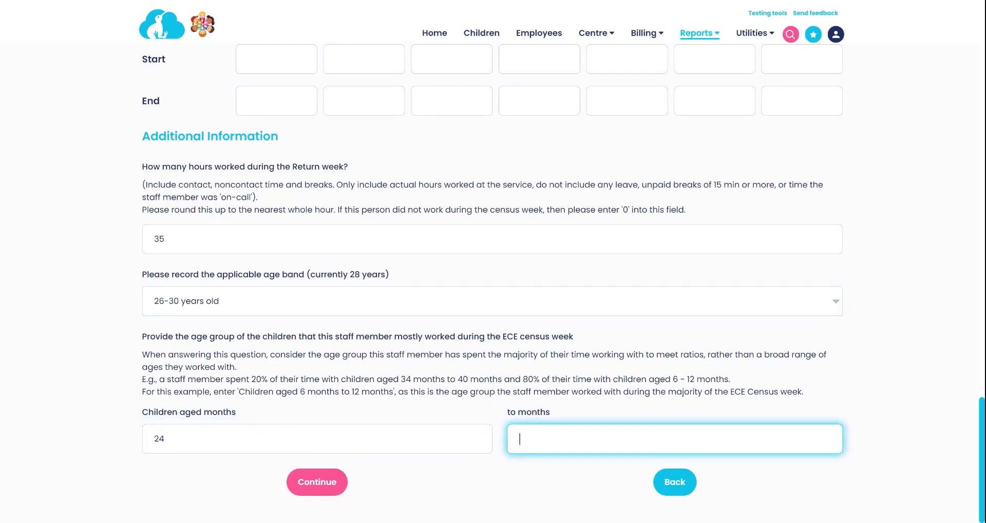
{"action": "type", "text": "60"}
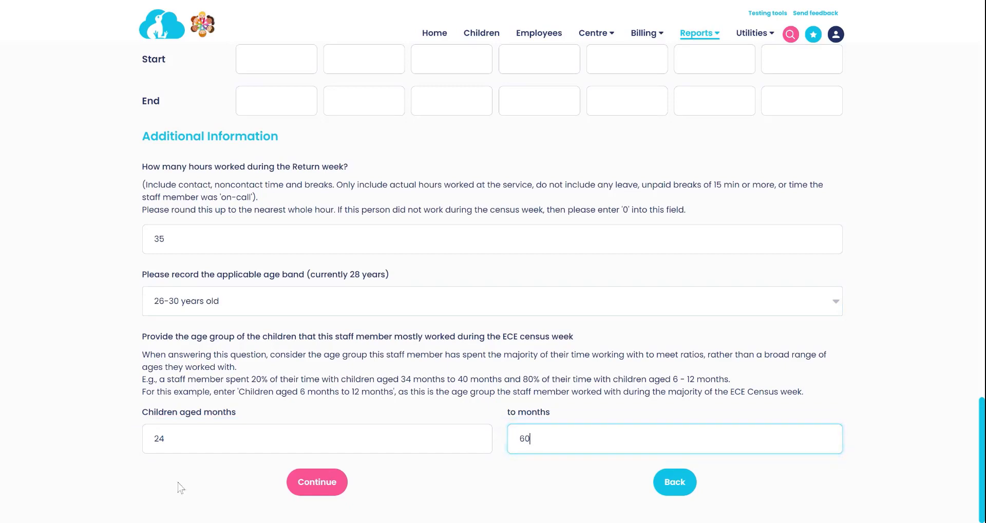
{"action": "left_click", "coordinate": [306, 483]}
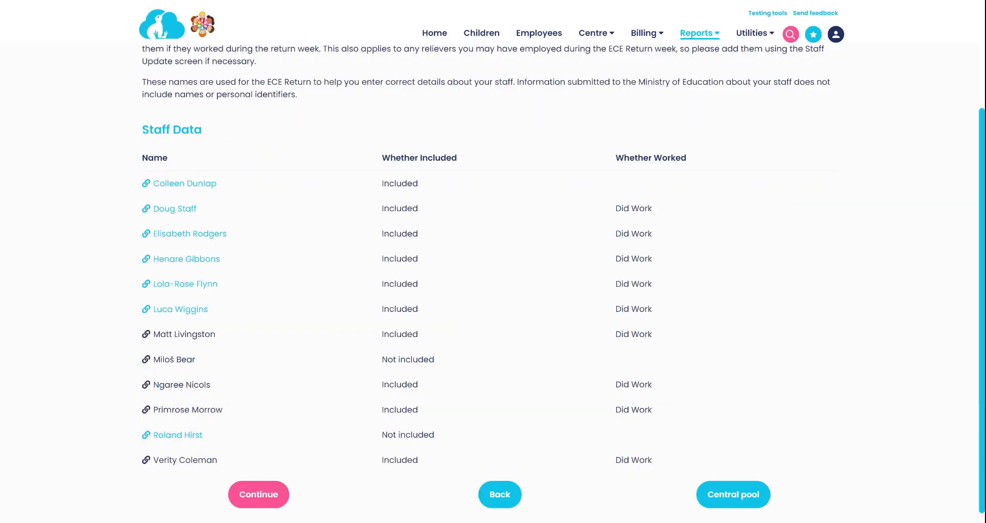
Continue from the completed staff list, confirm submission of the ECE Return and finish
{"action": "scroll", "coordinate": [368, 375], "scroll_direction": "down", "scroll_amount": 1}
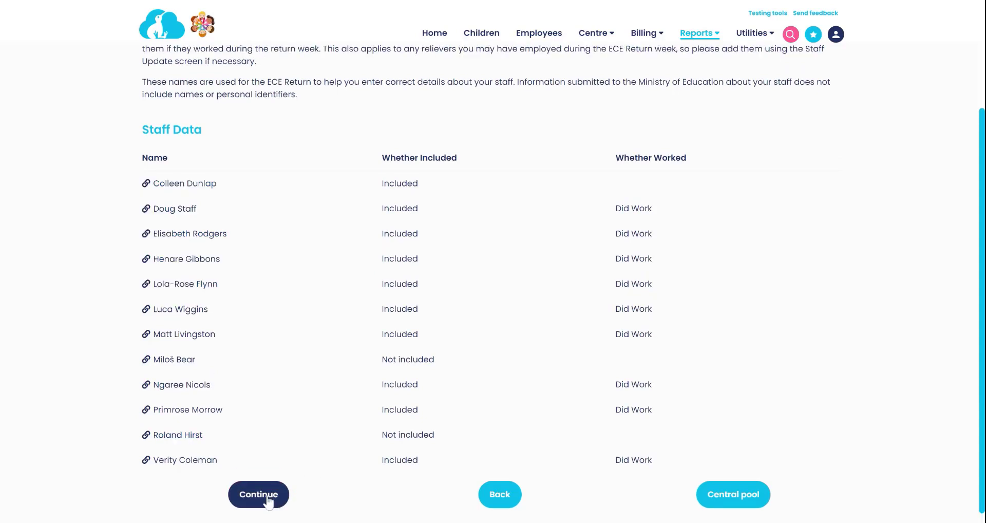
{"action": "left_click", "coordinate": [267, 499]}
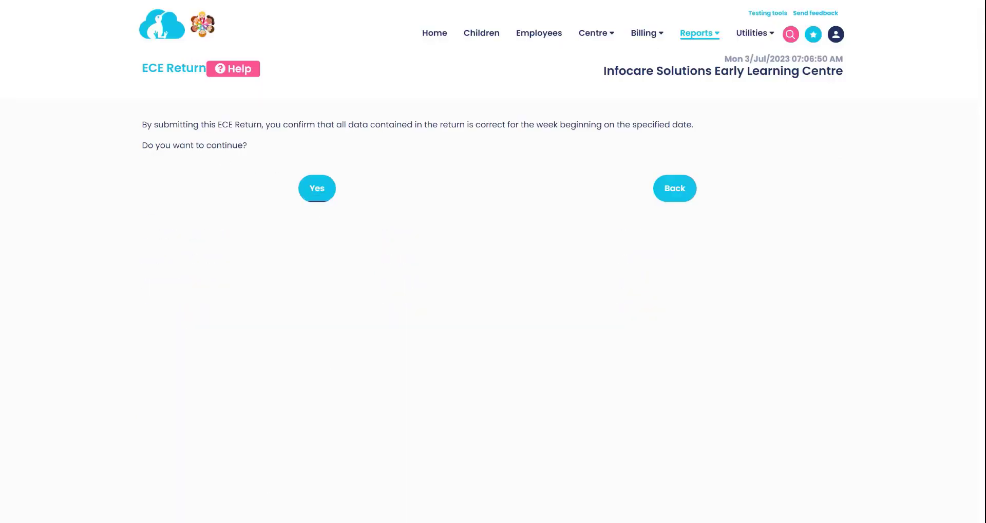
{"action": "left_click_drag", "start_coordinate": [142, 124], "coordinate": [276, 147]}
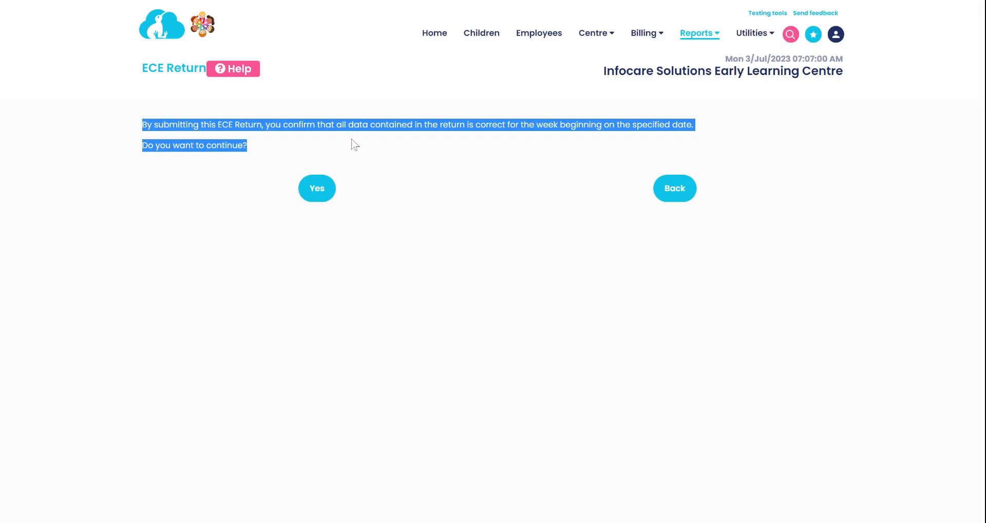
{"action": "left_click", "coordinate": [328, 196]}
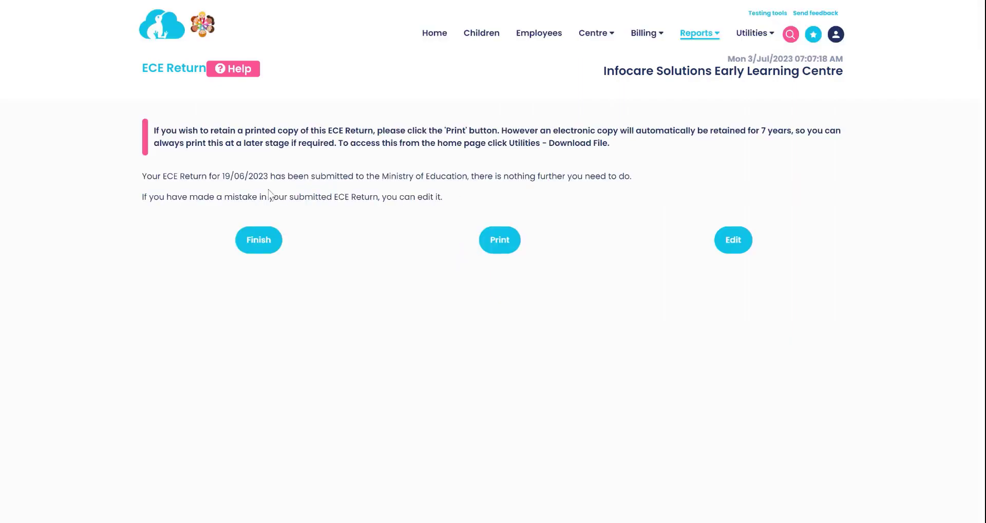
{"action": "left_click_drag", "start_coordinate": [146, 176], "coordinate": [636, 190]}
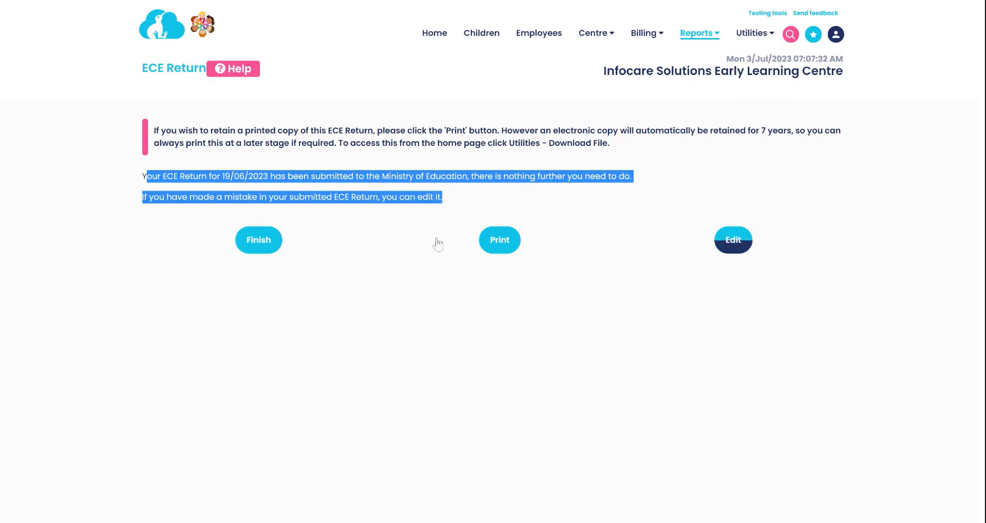
{"action": "left_click", "coordinate": [255, 243]}
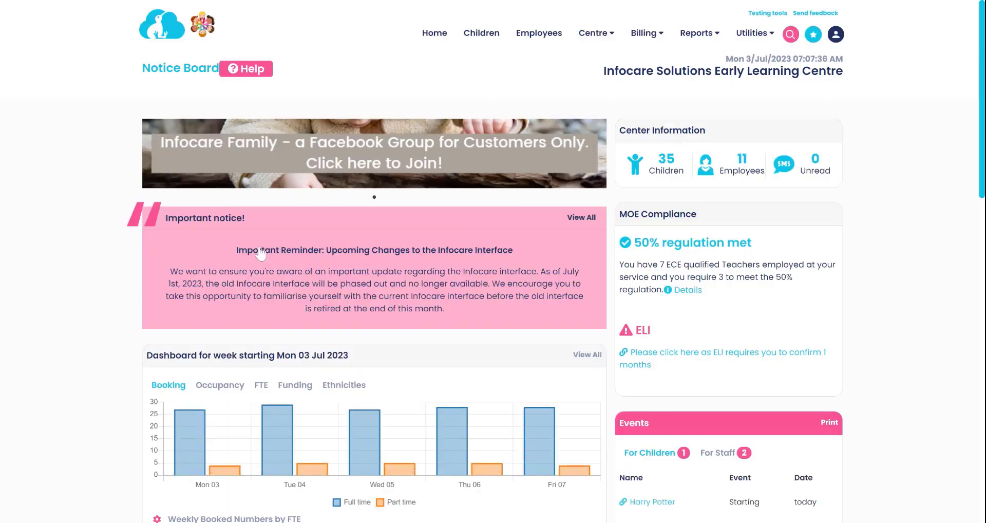
Reopen the ECE Return (census) for the week of 19-06-2023
{"action": "left_click", "coordinate": [716, 44]}
{"action": "mouse_move", "coordinate": [689, 156]}
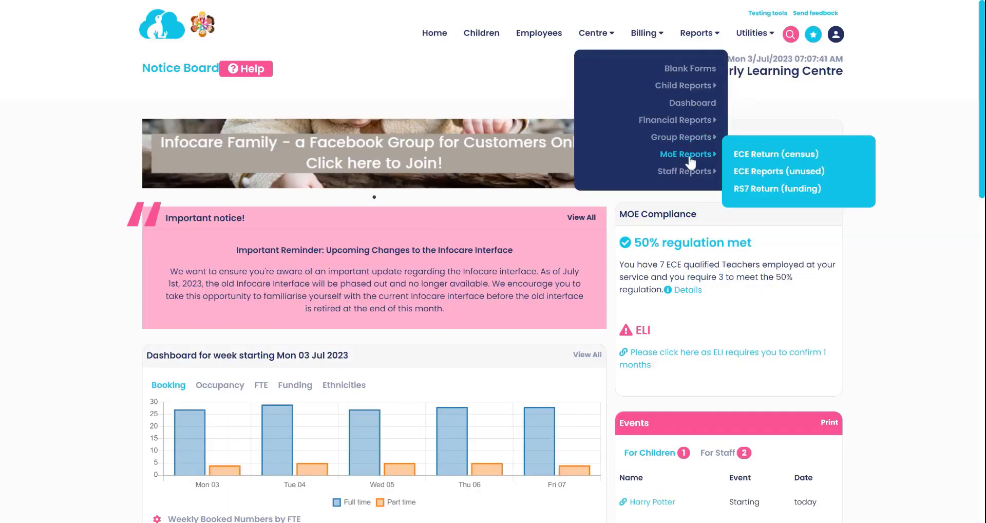
{"action": "left_click", "coordinate": [746, 155]}
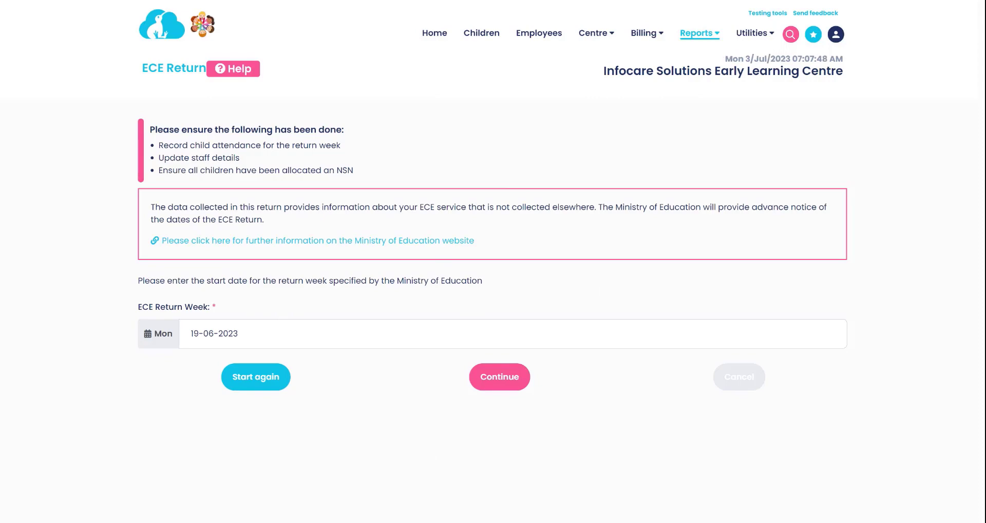
{"action": "left_click", "coordinate": [499, 377]}
Review the return's wait times, teaching languages and staff data, continuing as far as the submission confirmation
{"action": "scroll", "coordinate": [415, 348], "scroll_direction": "down", "scroll_amount": 1}
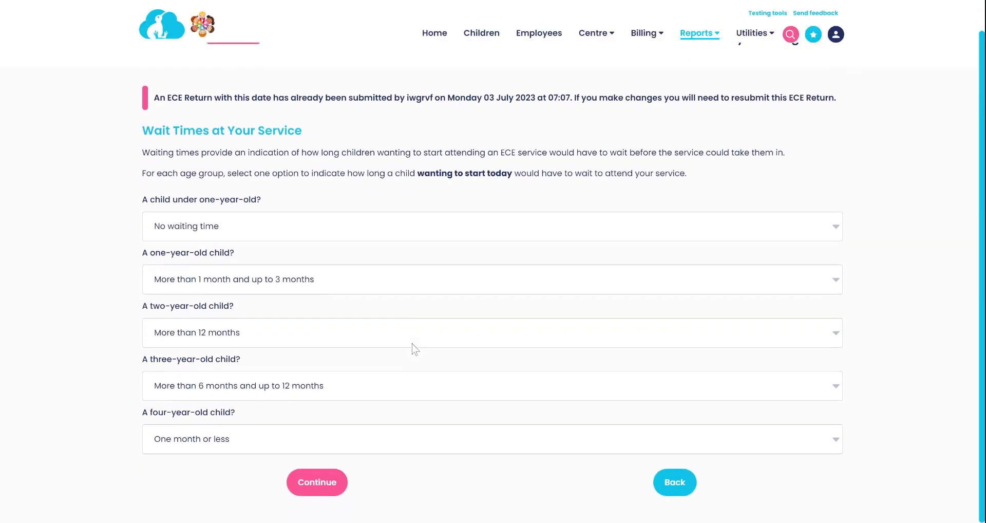
{"action": "left_click", "coordinate": [325, 483]}
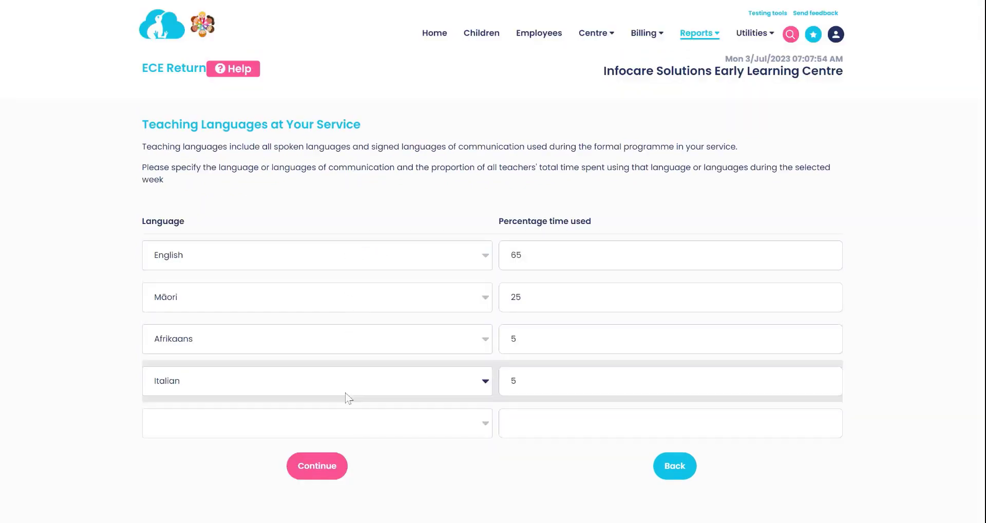
{"action": "left_click", "coordinate": [326, 467]}
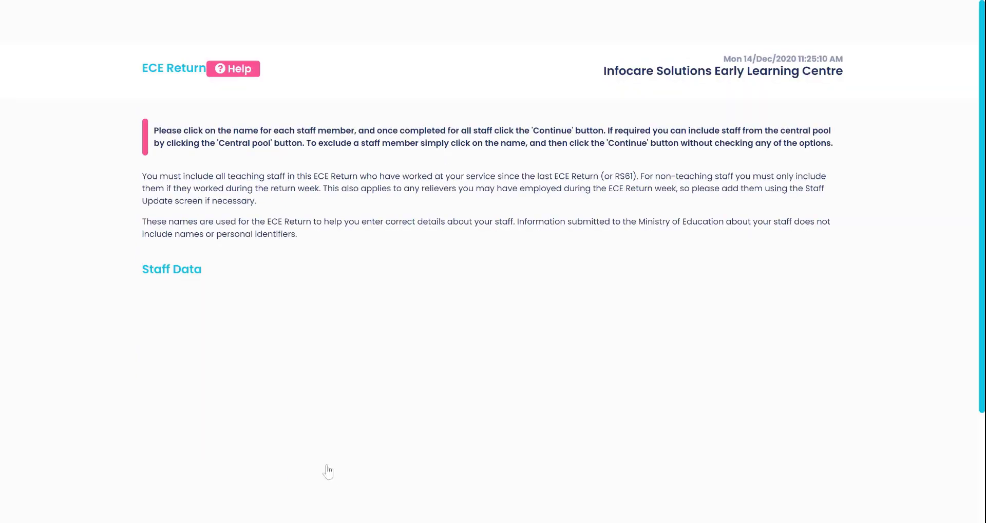
{"action": "scroll", "coordinate": [408, 315], "scroll_direction": "down", "scroll_amount": 3}
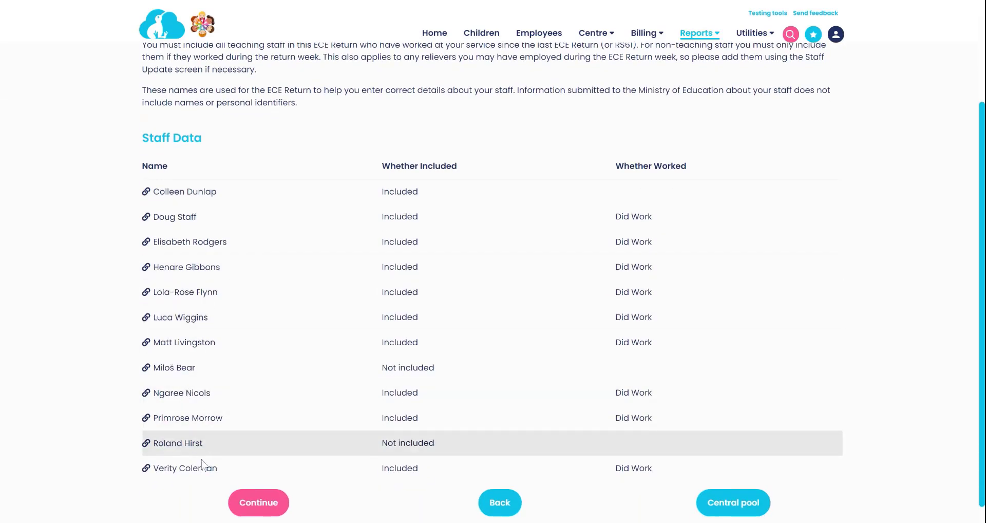
{"action": "left_click", "coordinate": [254, 501]}
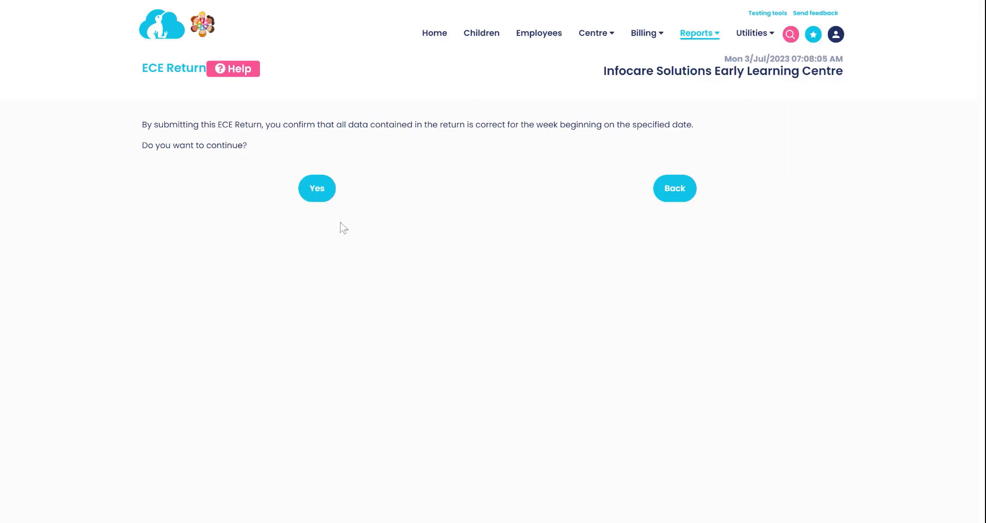
Open the retained file ECEReturn 20153 2023Jun from File Download and look through the wait times, languages and staff entries
{"action": "left_click", "coordinate": [770, 35]}
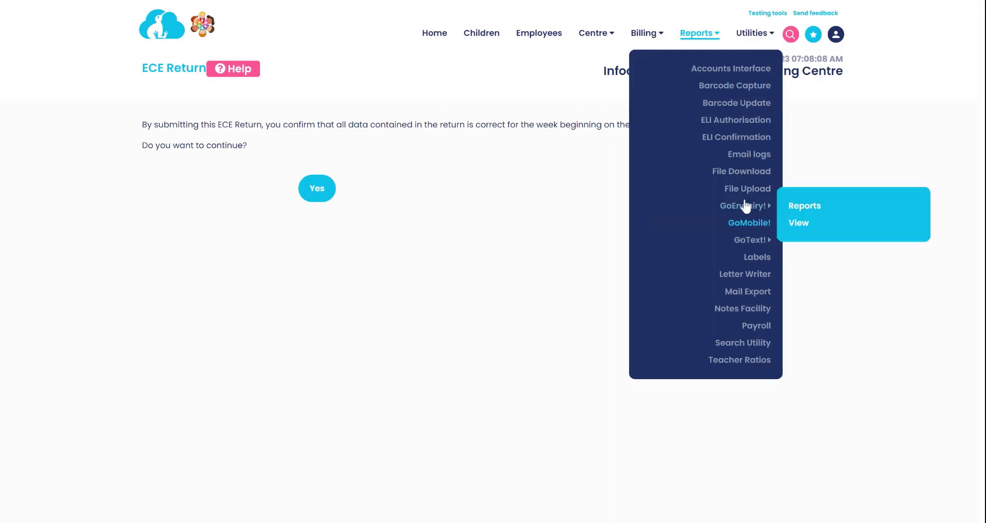
{"action": "left_click", "coordinate": [751, 179]}
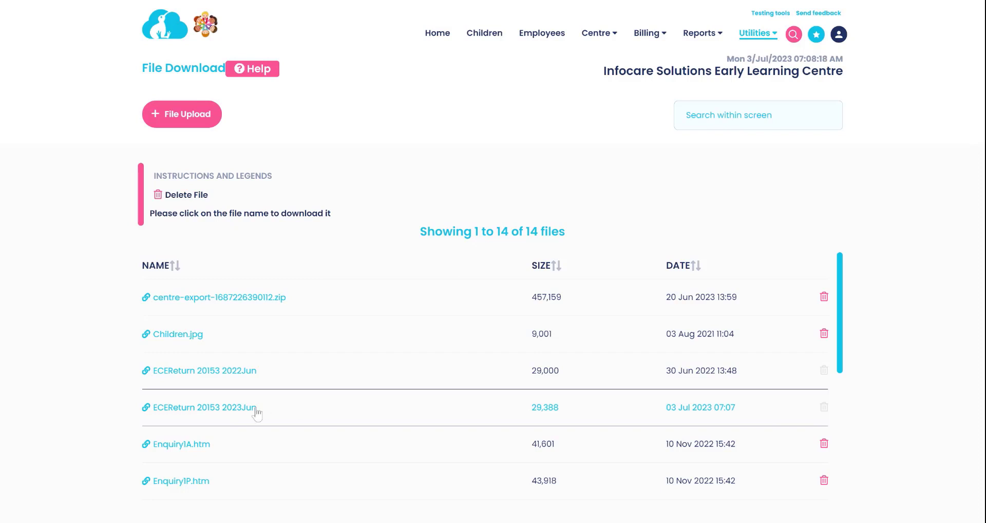
{"action": "left_click", "coordinate": [236, 412]}
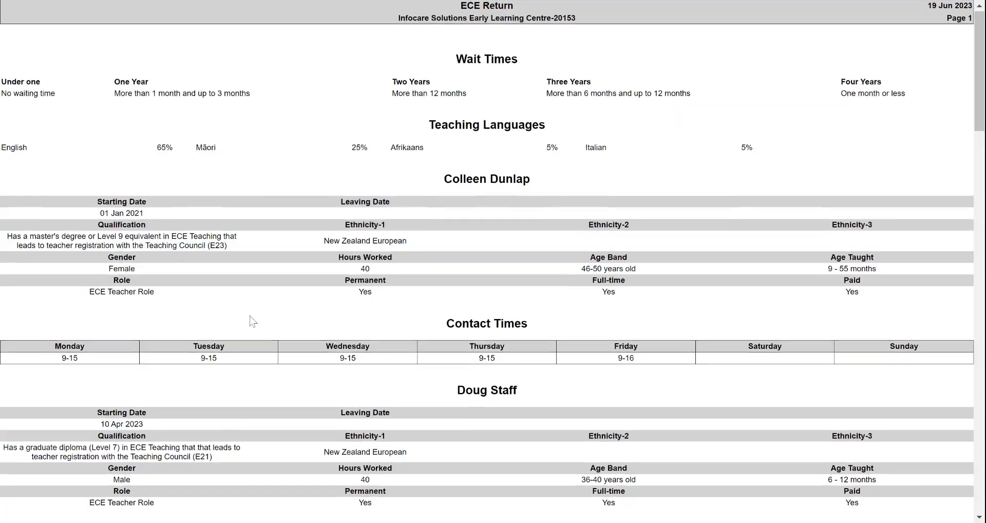
{"action": "scroll", "coordinate": [252, 321], "scroll_direction": "down", "scroll_amount": 10}
{"action": "scroll", "coordinate": [251, 321], "scroll_direction": "down", "scroll_amount": 13}
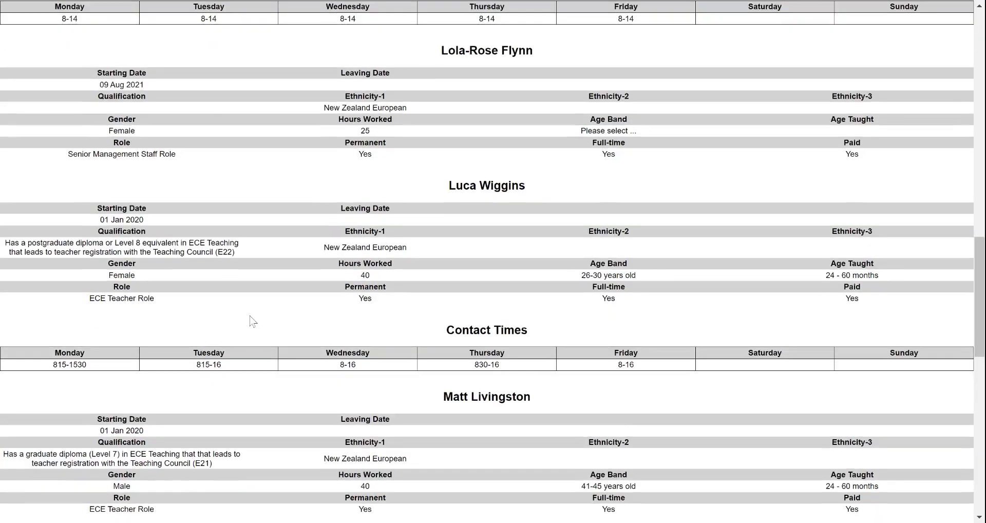
{"action": "scroll", "coordinate": [252, 321], "scroll_direction": "up", "scroll_amount": 20}
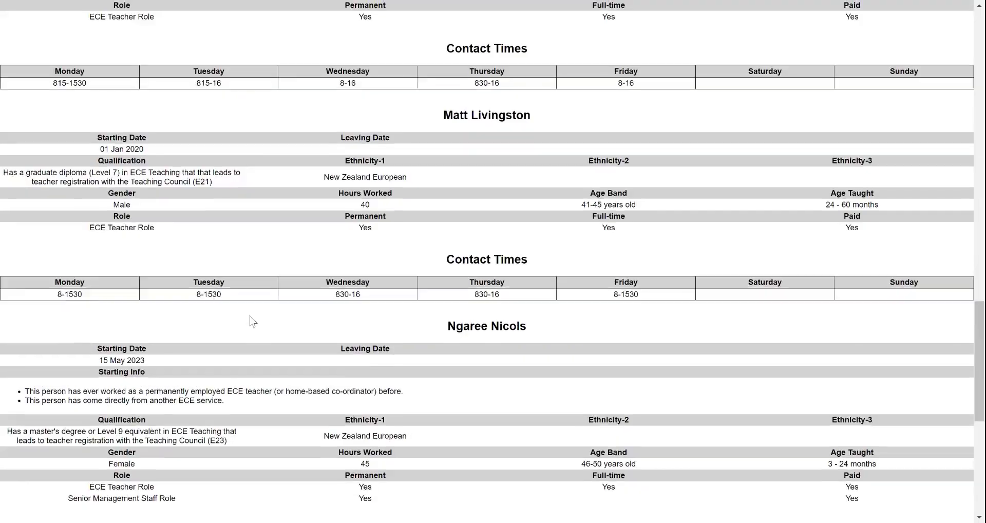